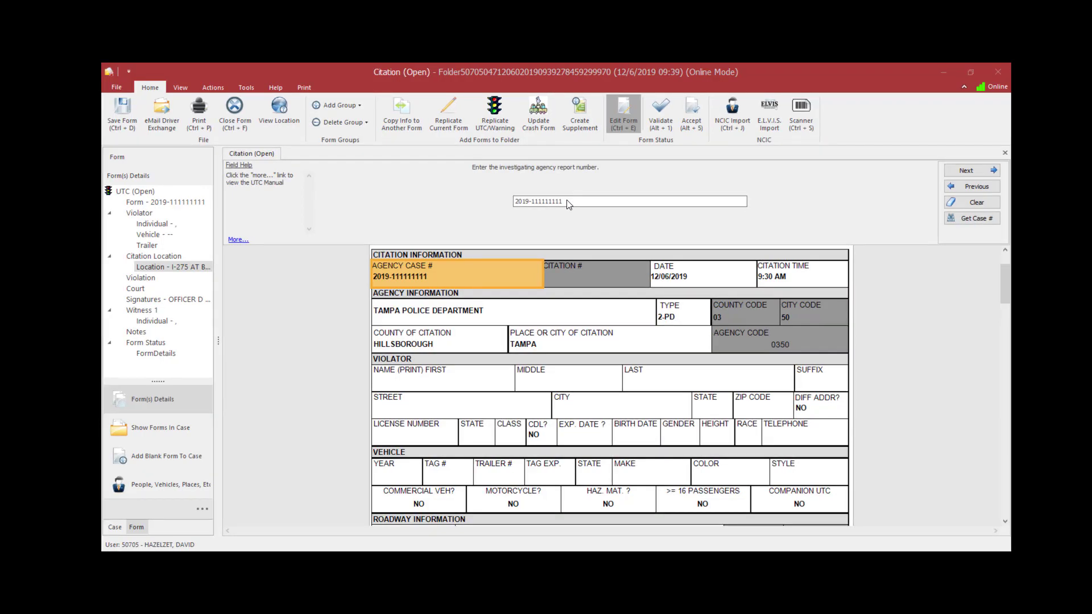
Step: Advance through the agency case, companion citation and street address prompts to the roadway field, then open the Locate map
left_click(570, 202)
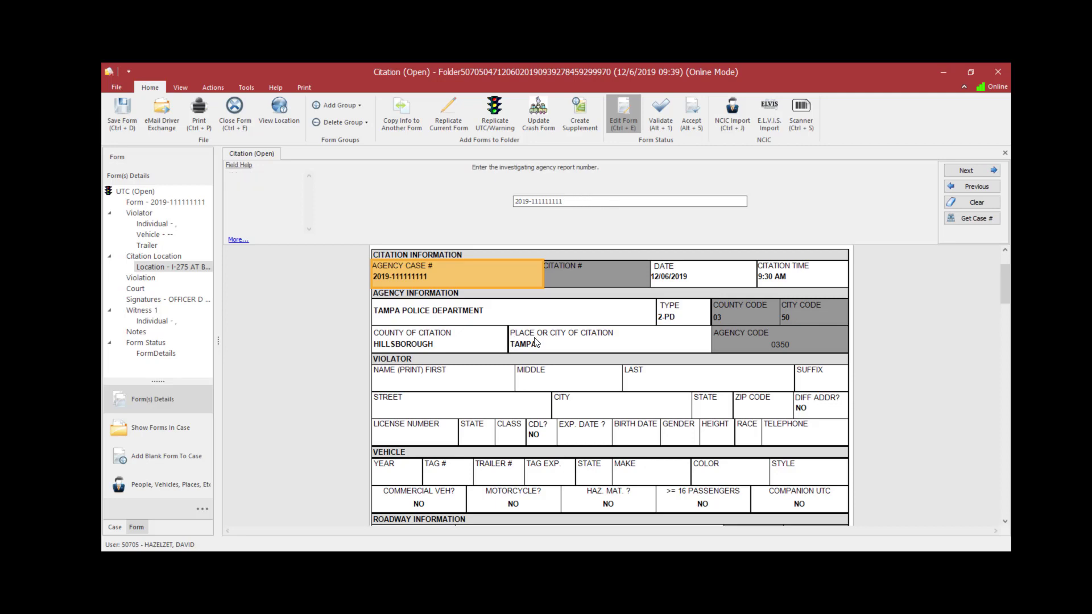
key("Return")
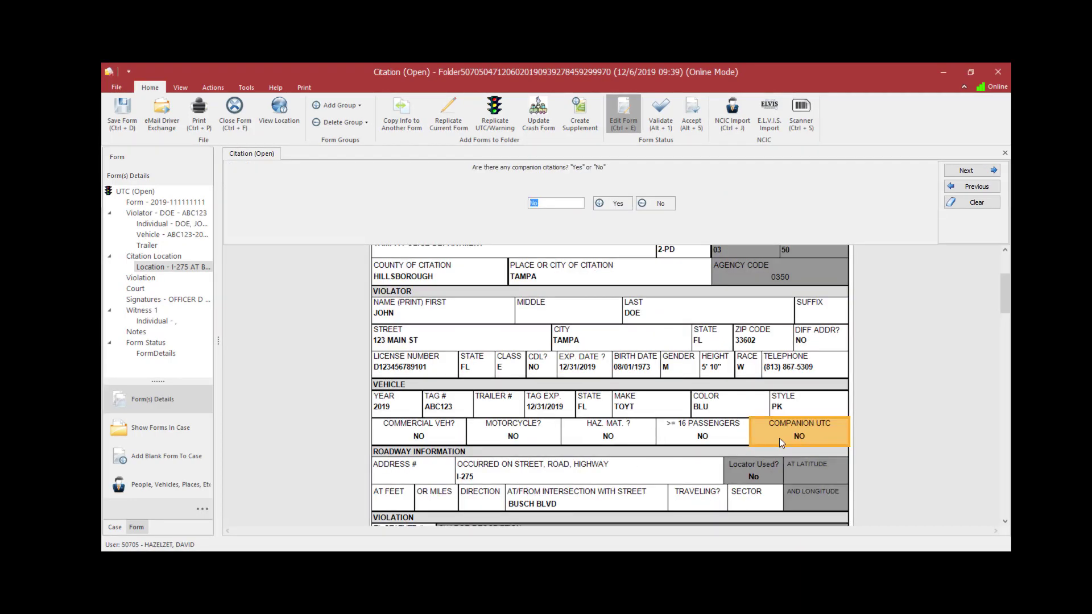
left_click(577, 204)
key("Return")
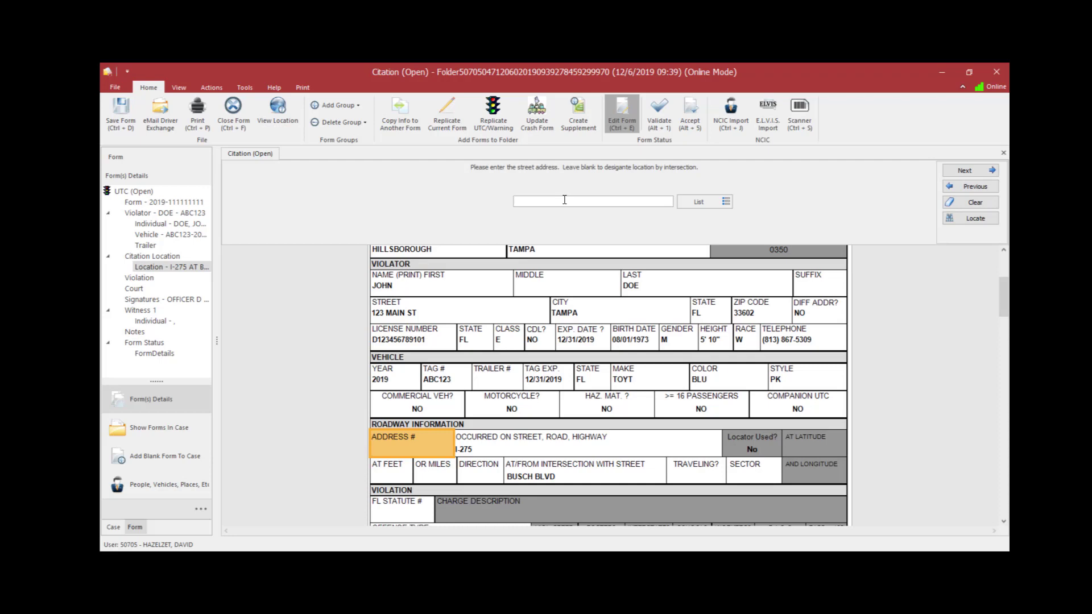
key("Return")
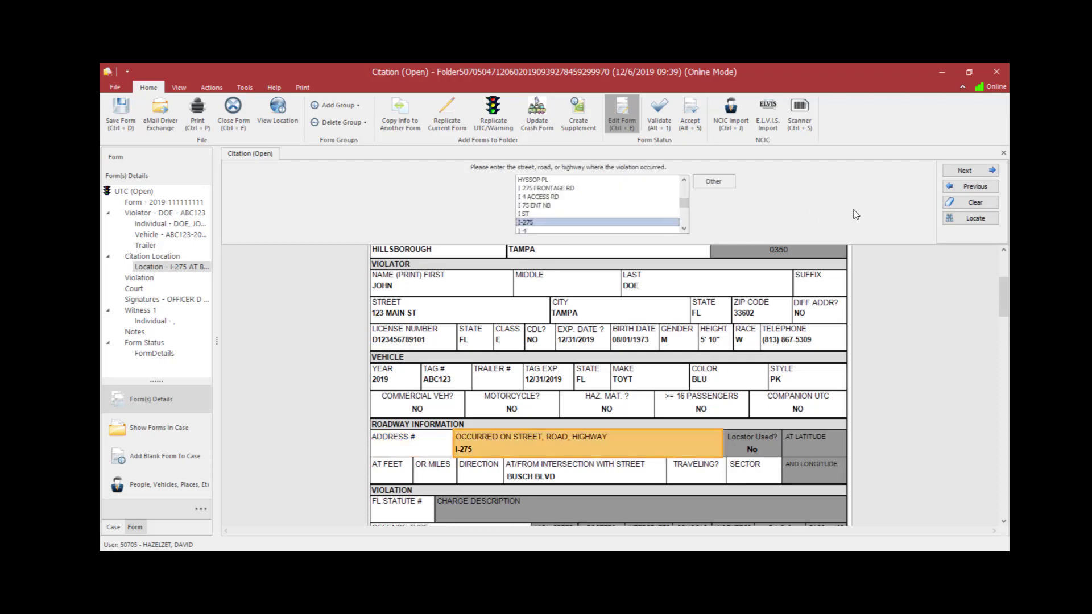
left_click(966, 220)
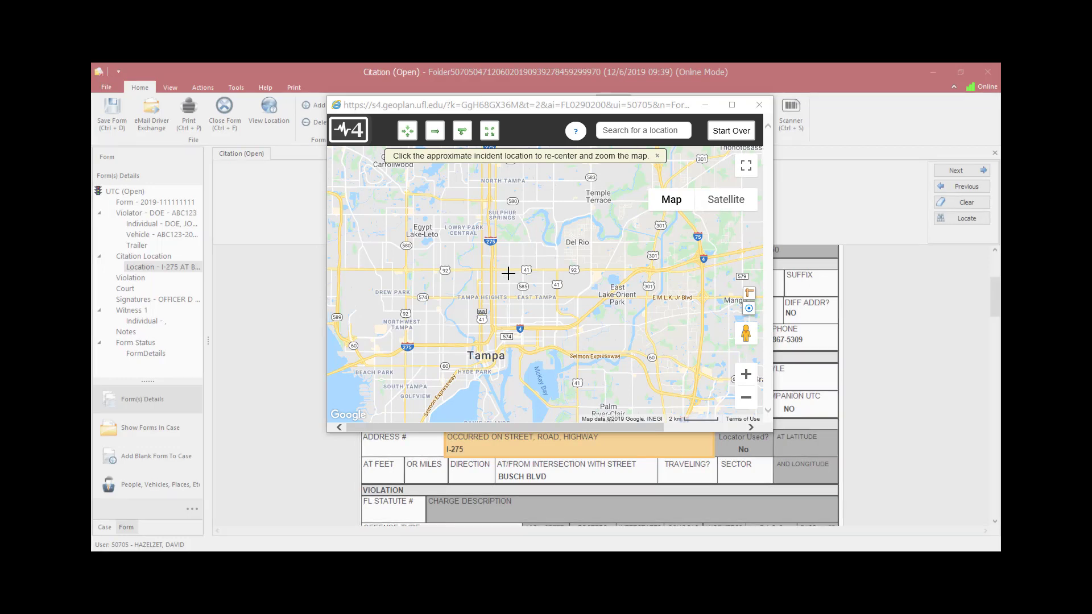
Step: Explore the map's location search box, zoom controls and panning
left_click(622, 130)
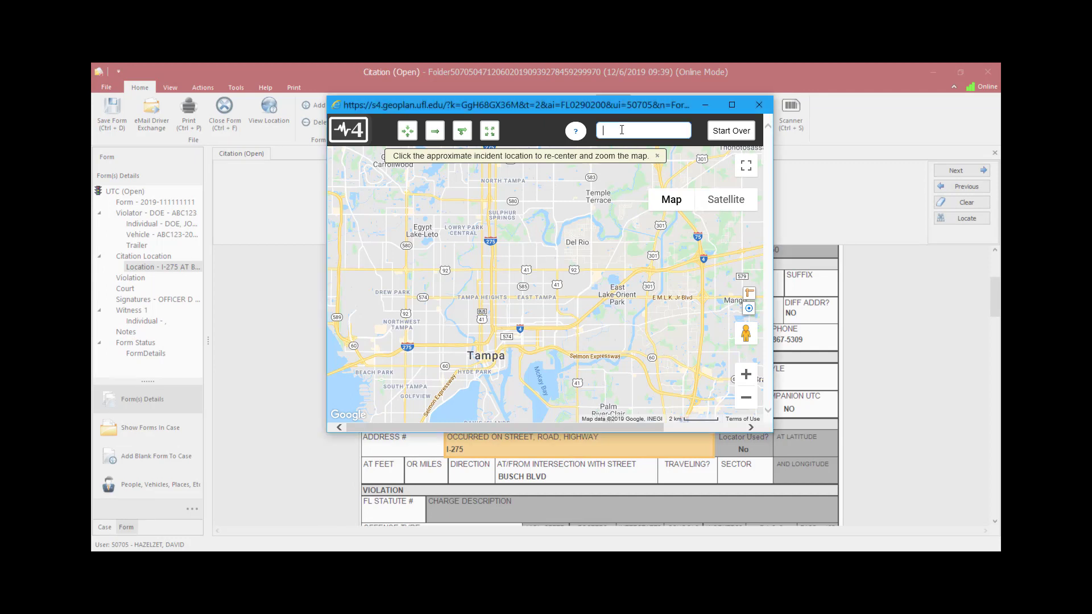
left_click(618, 132)
left_click(609, 130)
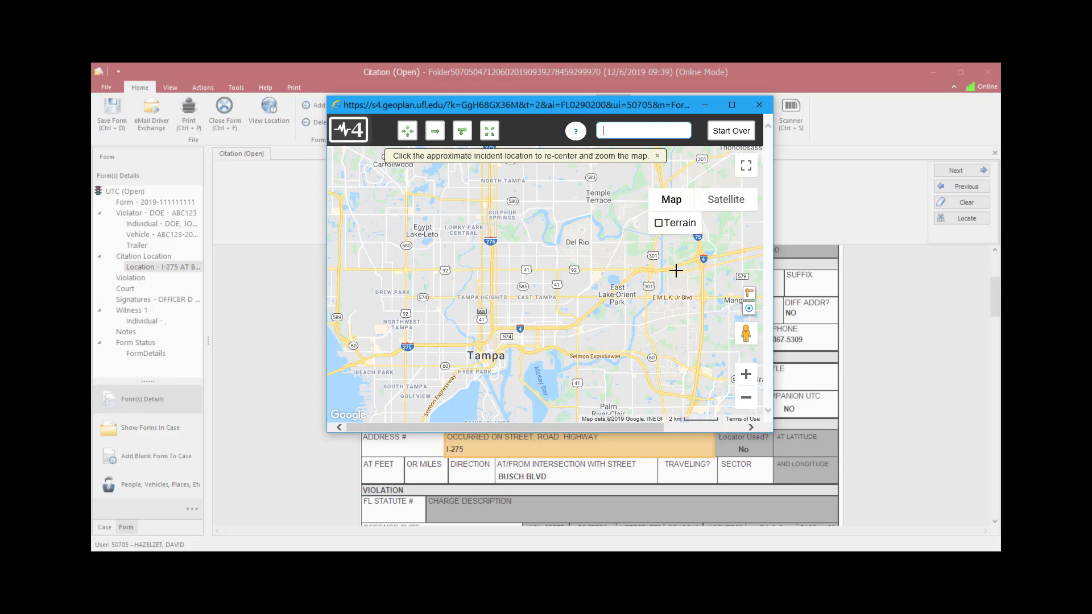
left_click(746, 375)
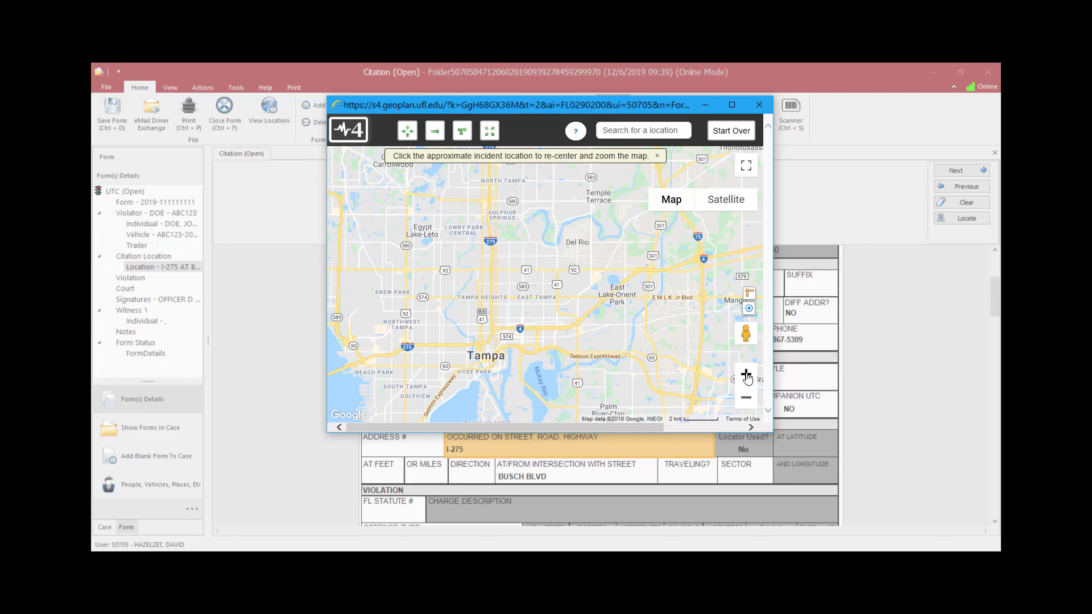
left_click(746, 375)
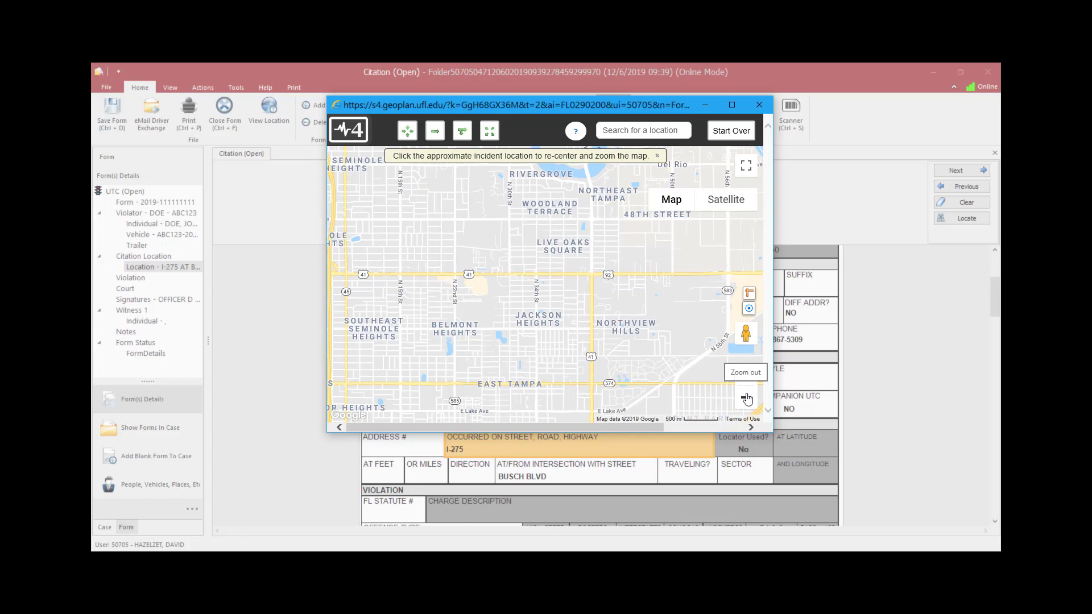
left_click(746, 397)
left_click(746, 398)
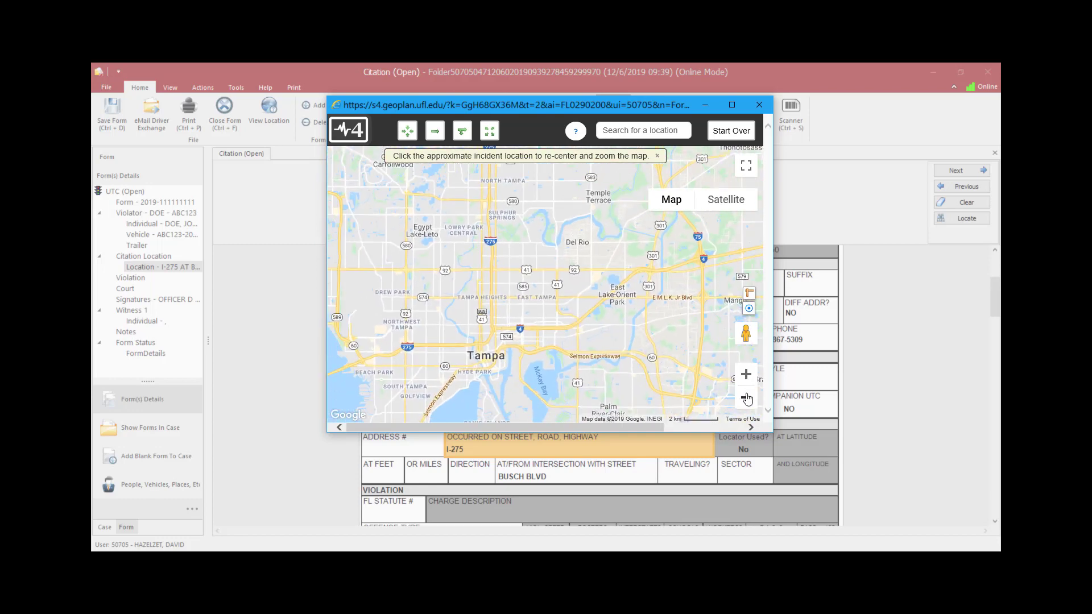
left_click(538, 254)
left_click_drag(559, 246, 540, 269)
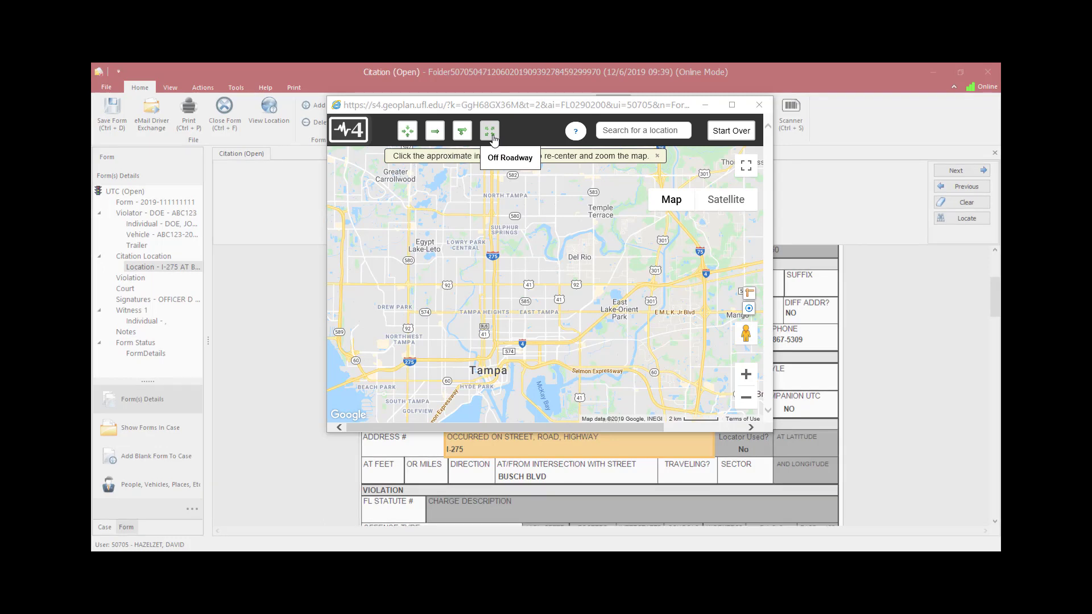
Step: Choose the intersection location type and pinpoint the N Nebraska Ave and E Hillsborough Ave intersection
left_click(492, 138)
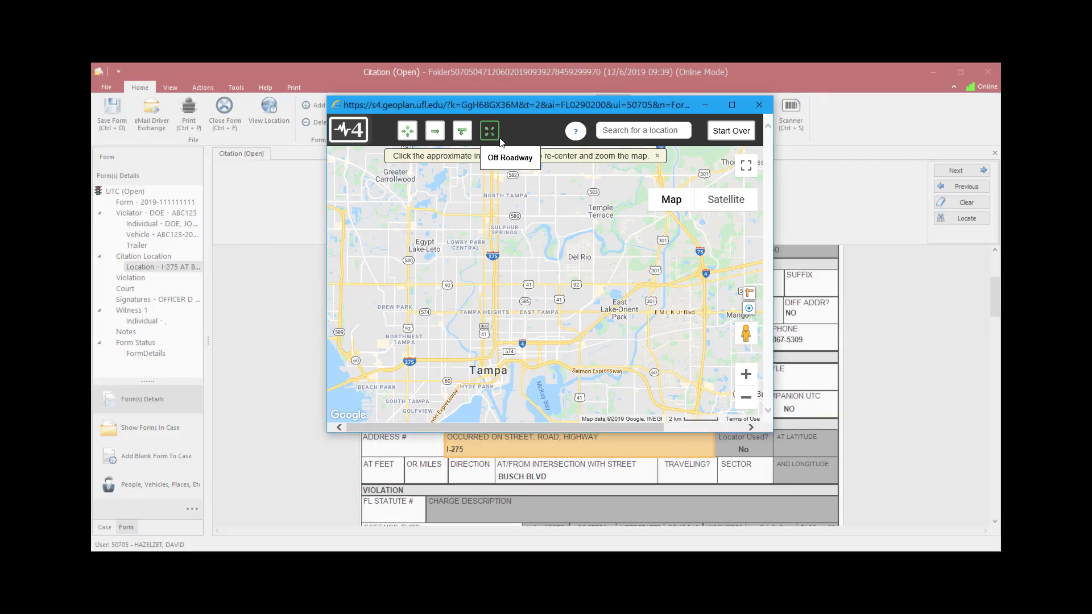
left_click(408, 137)
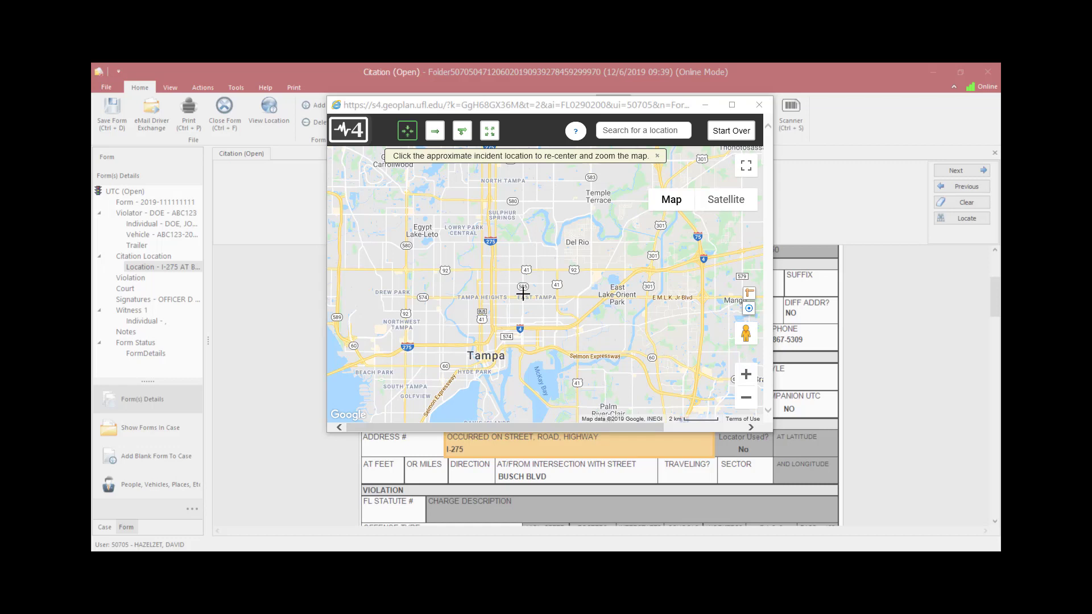
left_click(746, 377)
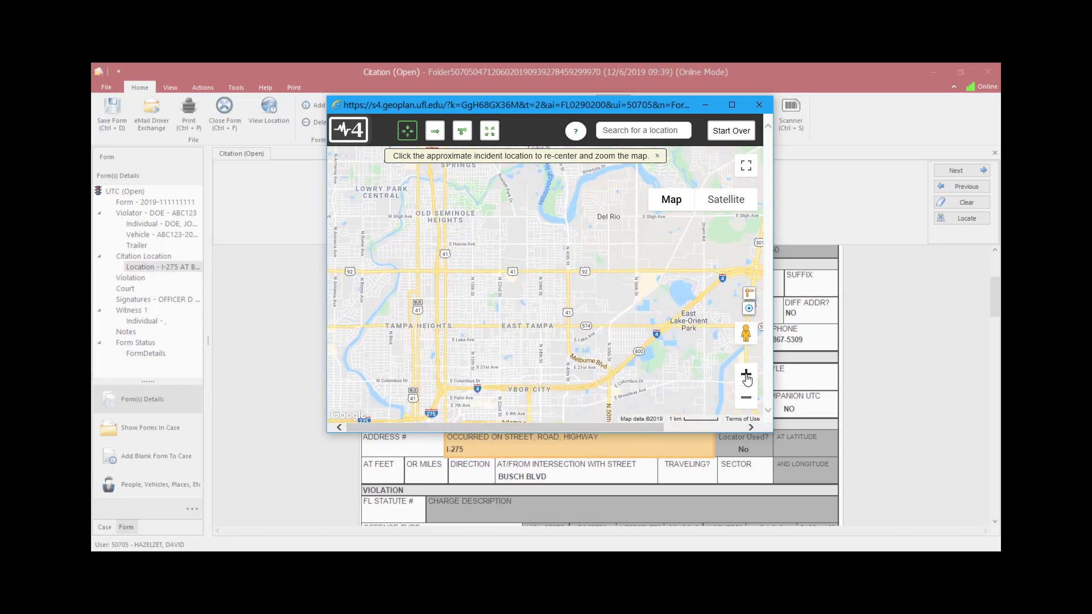
left_click(443, 272)
left_click(515, 374)
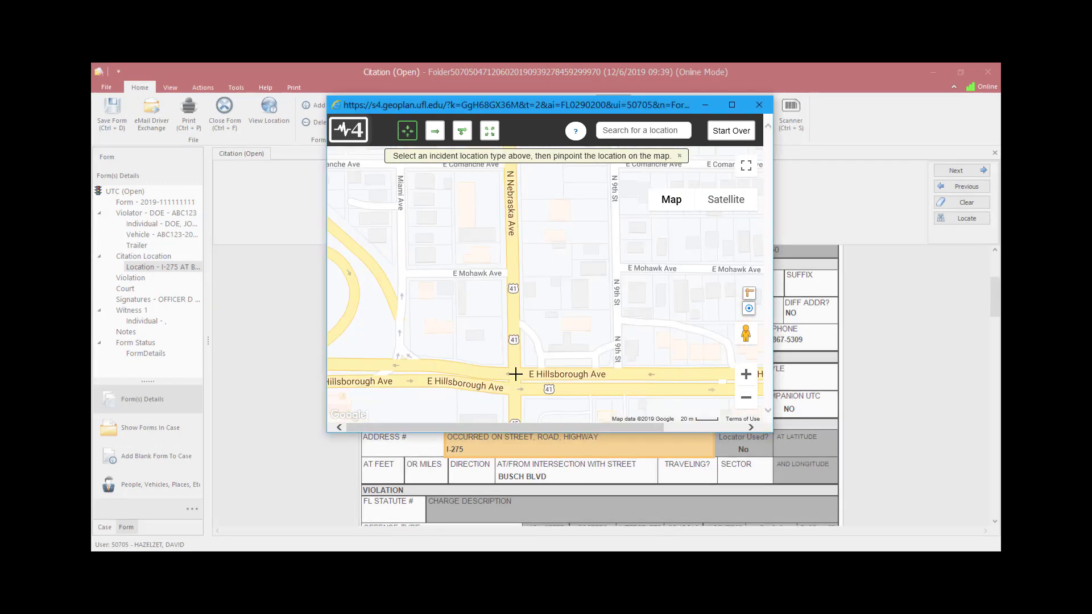
left_click(515, 374)
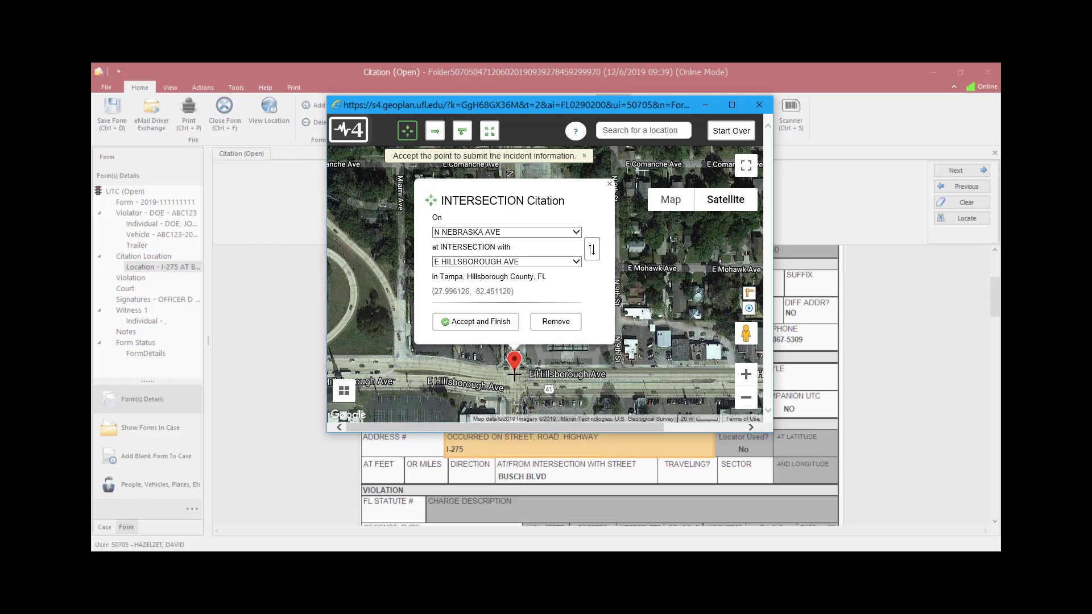
Step: Inspect the intersection's street lists and the swap control in the citation popup
left_click(574, 246)
left_click(576, 233)
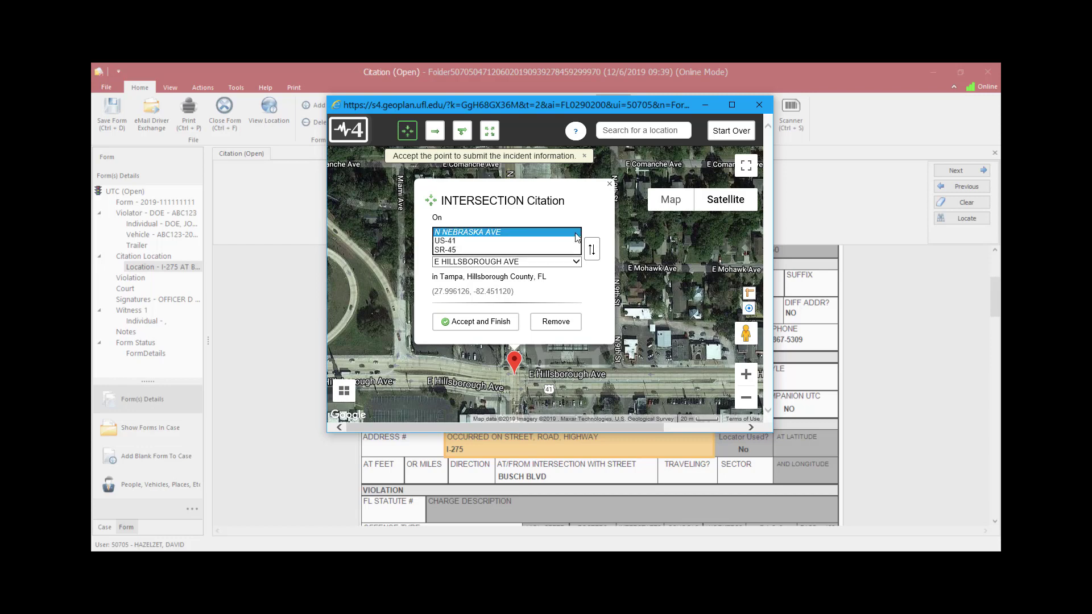
left_click(576, 263)
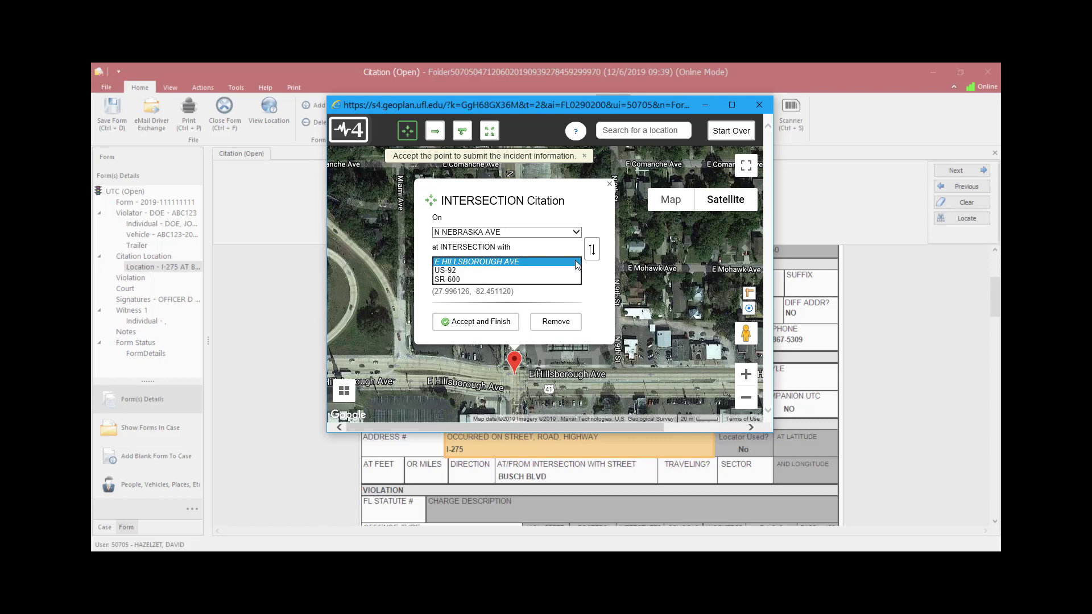
left_click(577, 262)
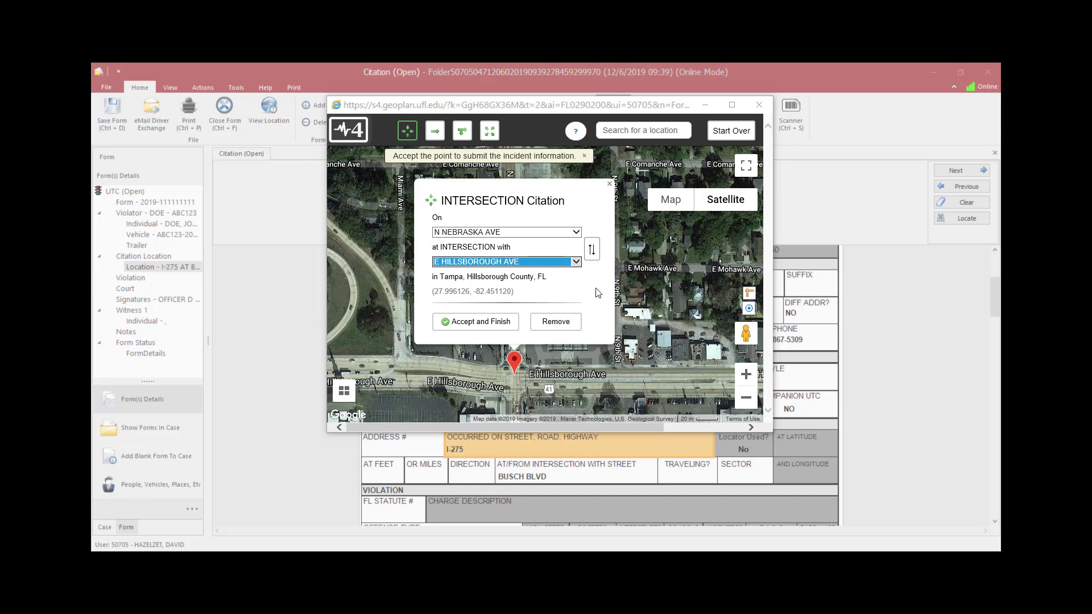
left_click(592, 250)
left_click(592, 250)
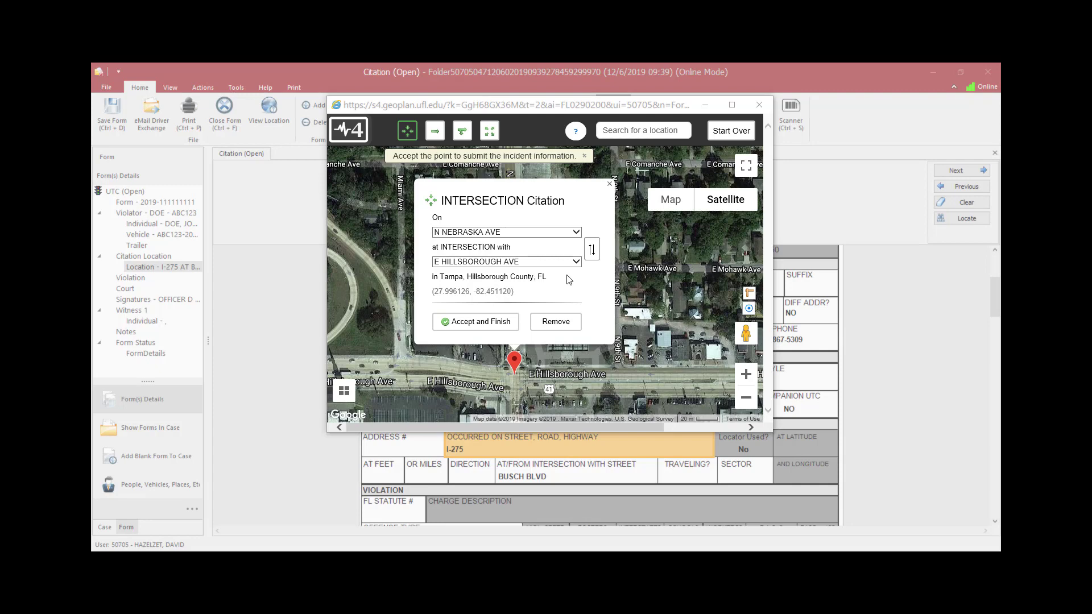
Step: Accept the intersection location and confirm closing the map window
left_click(485, 322)
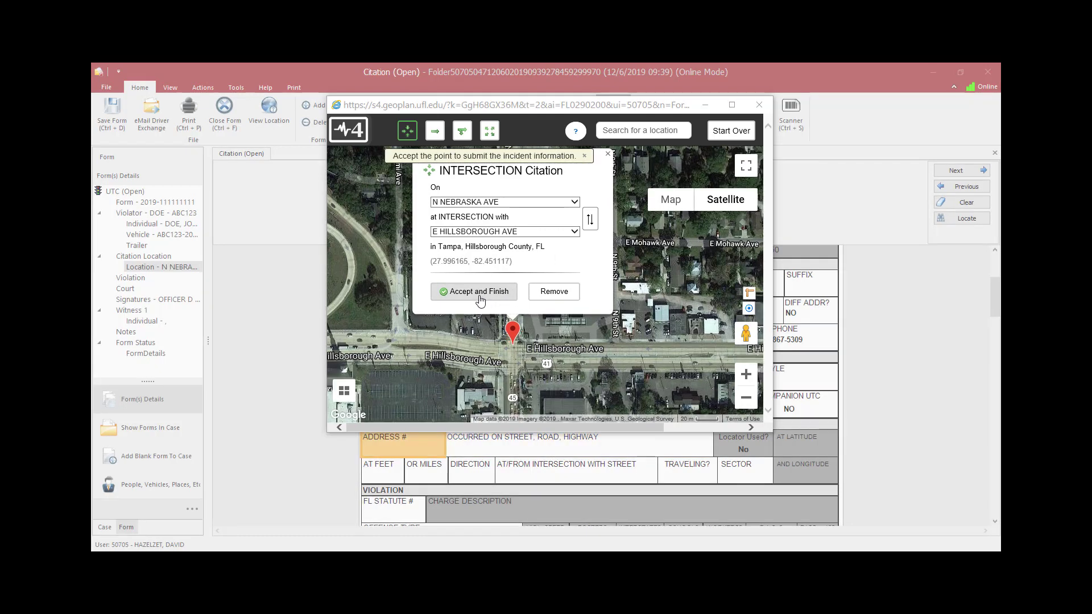
left_click(479, 291)
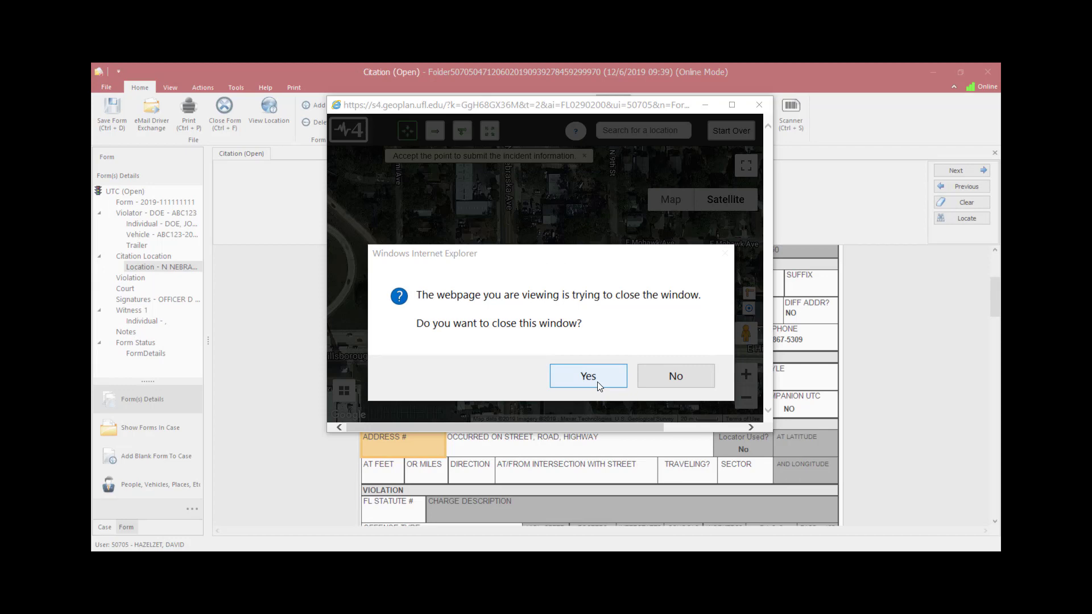
left_click(588, 376)
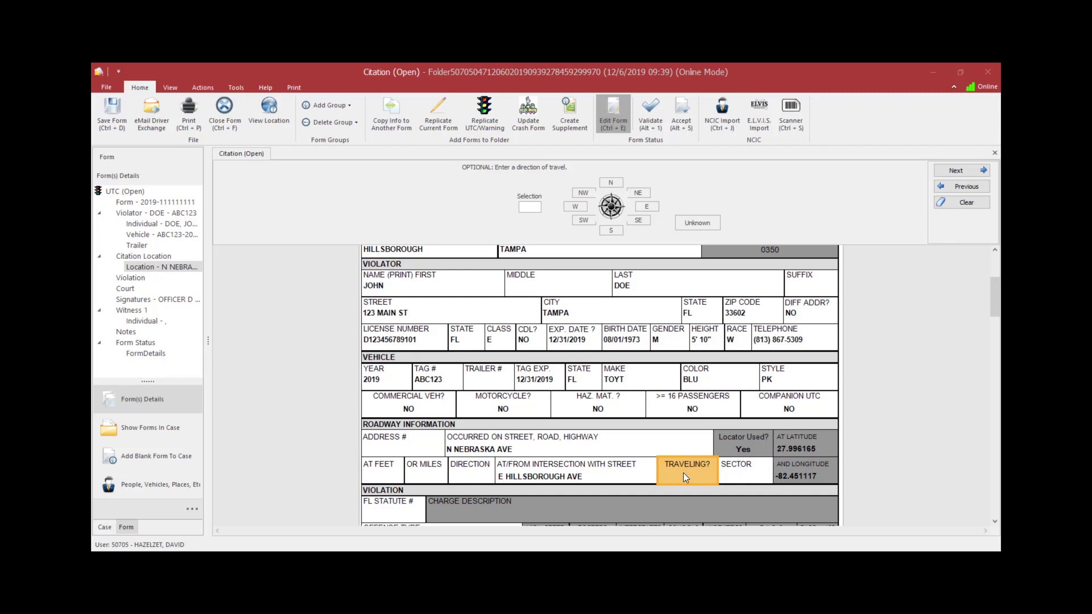
Step: Select the roadway street field and relaunch the Locate map
left_click(628, 451)
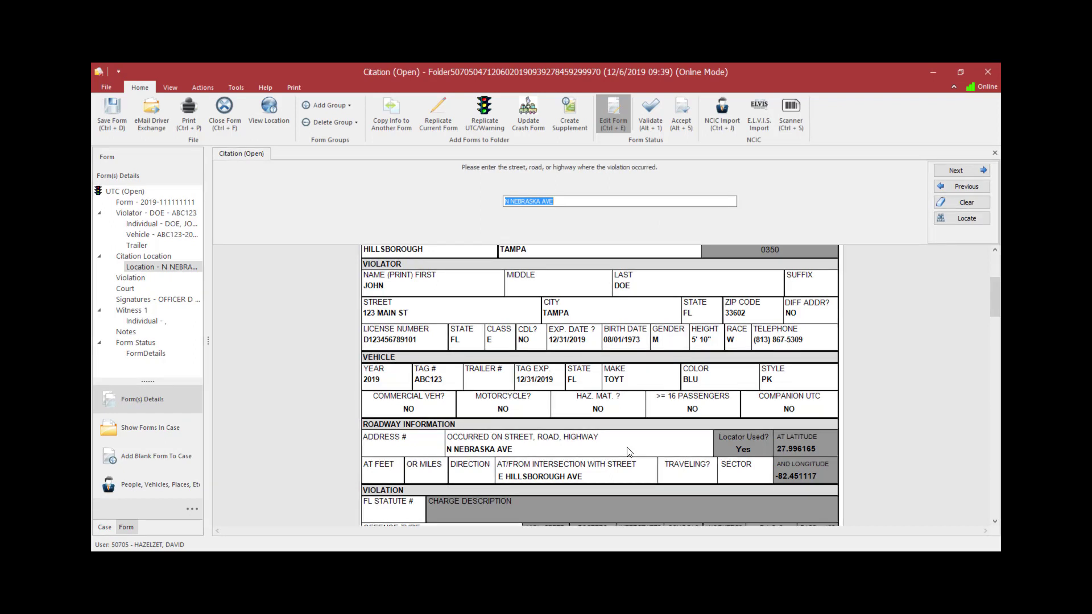
left_click(567, 443)
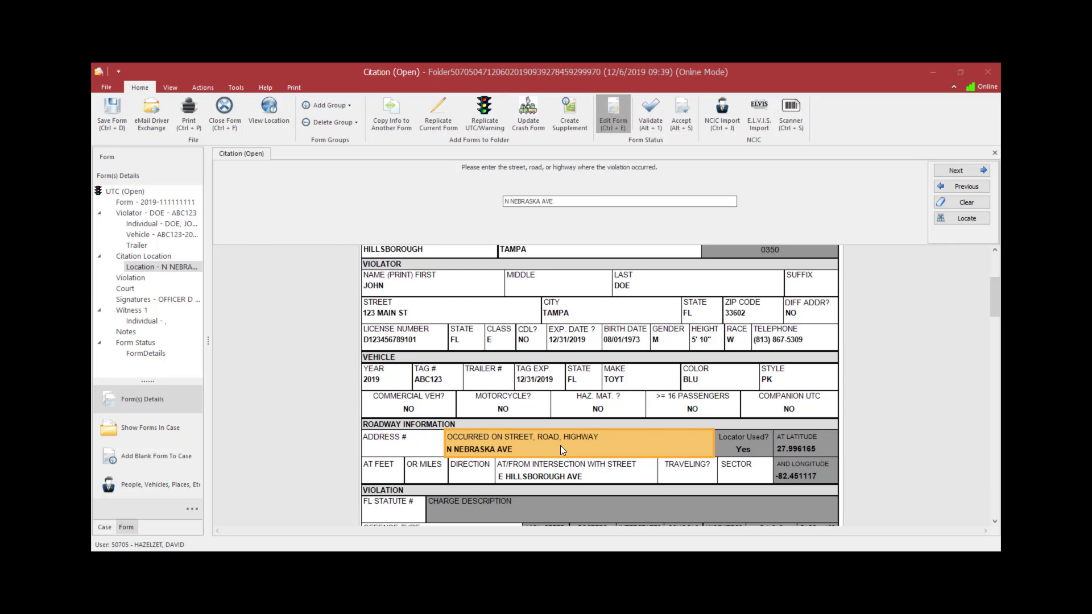
left_click(531, 446)
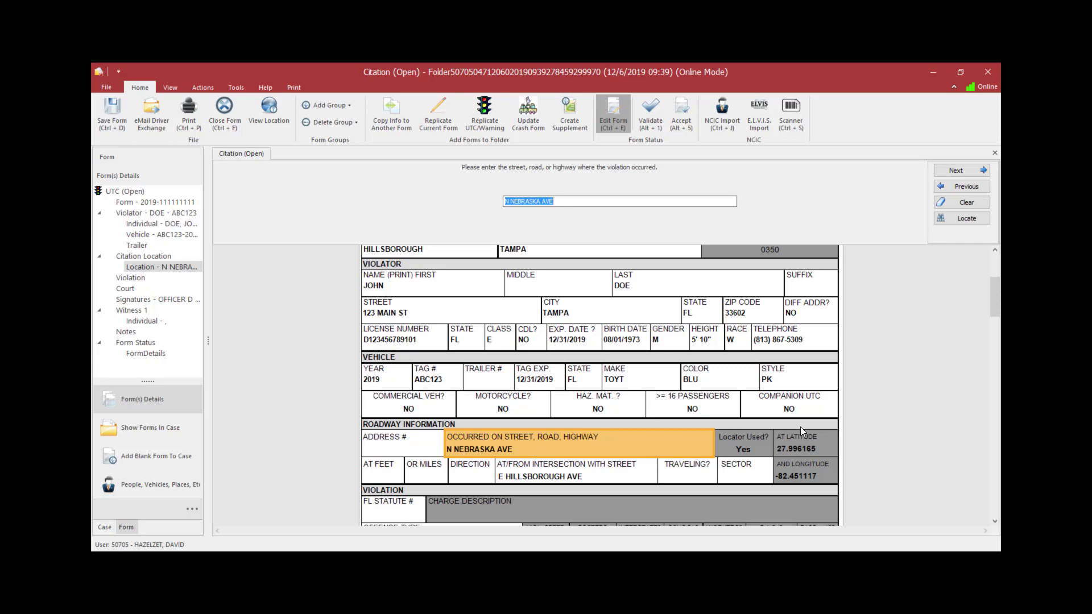
left_click(947, 218)
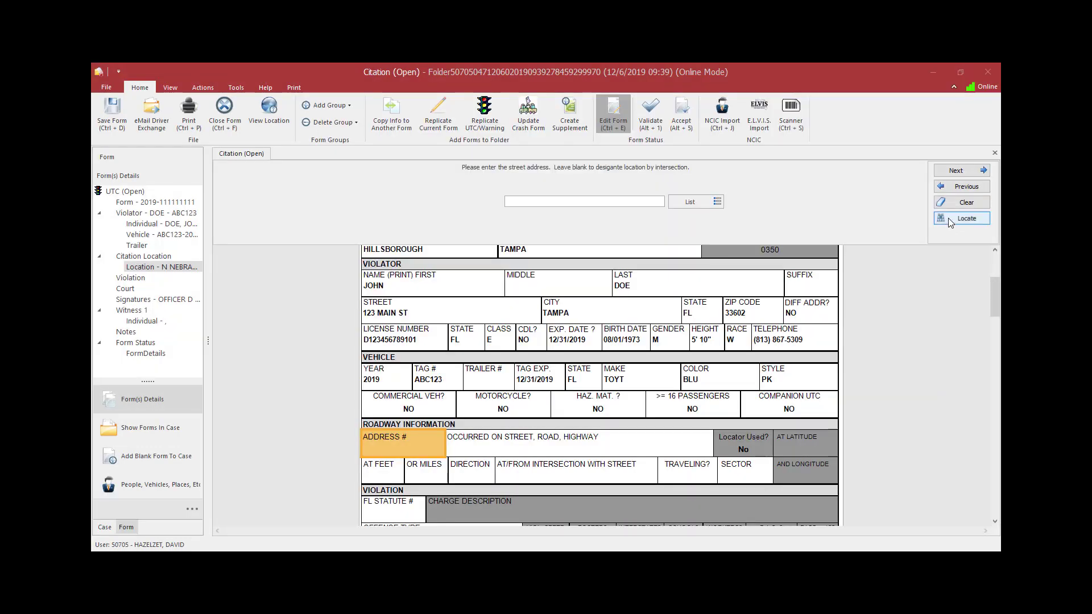
left_click(948, 217)
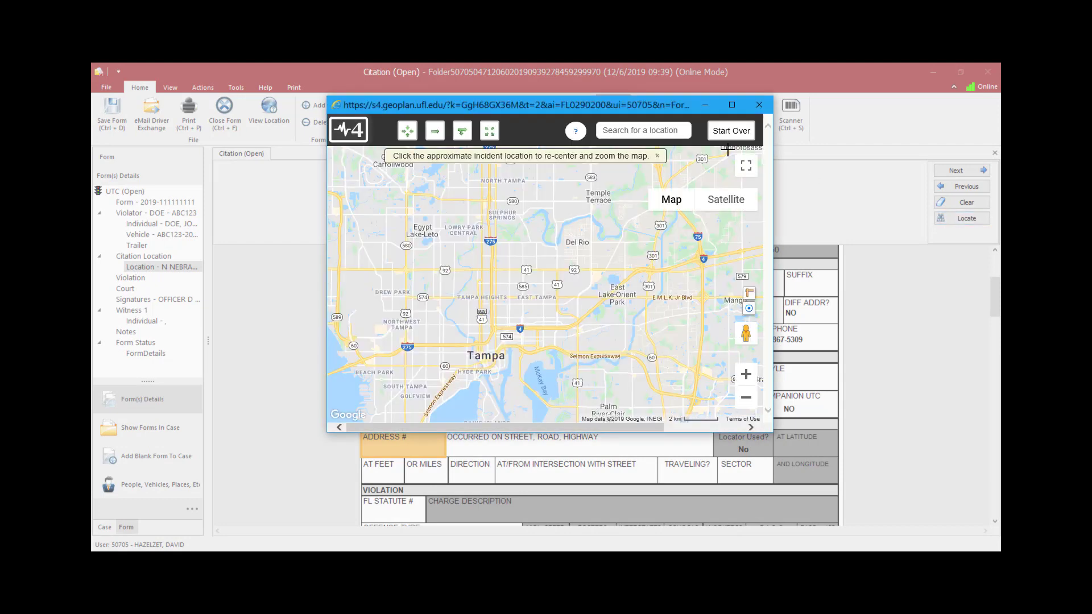
Step: Pinpoint a road-segment location on W Sligh Ave about 242 feet west of N Boulevard, accept it and close the map
left_click(435, 134)
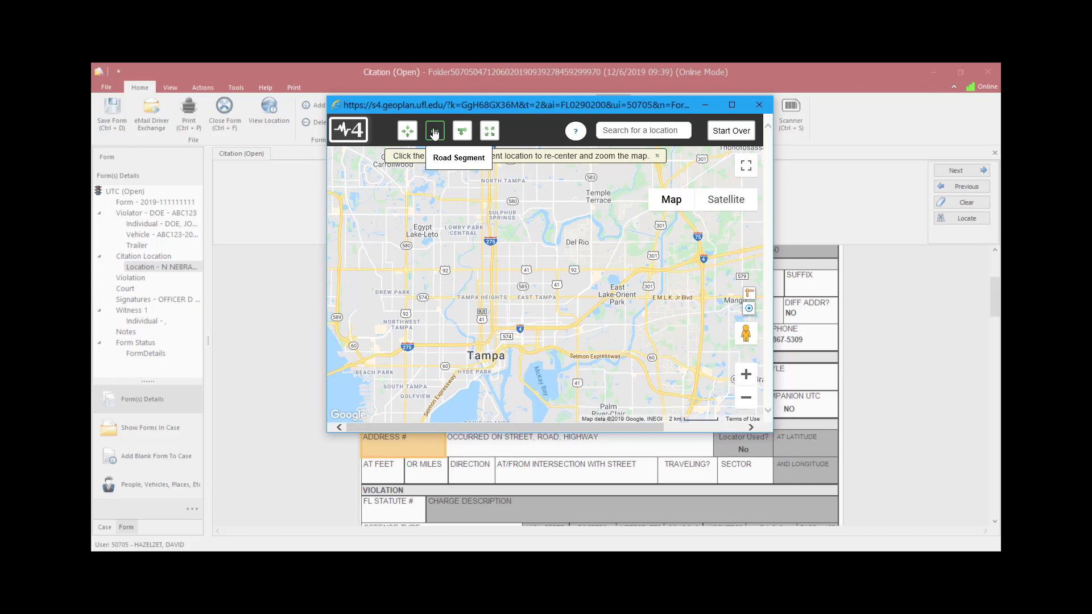
left_click(435, 133)
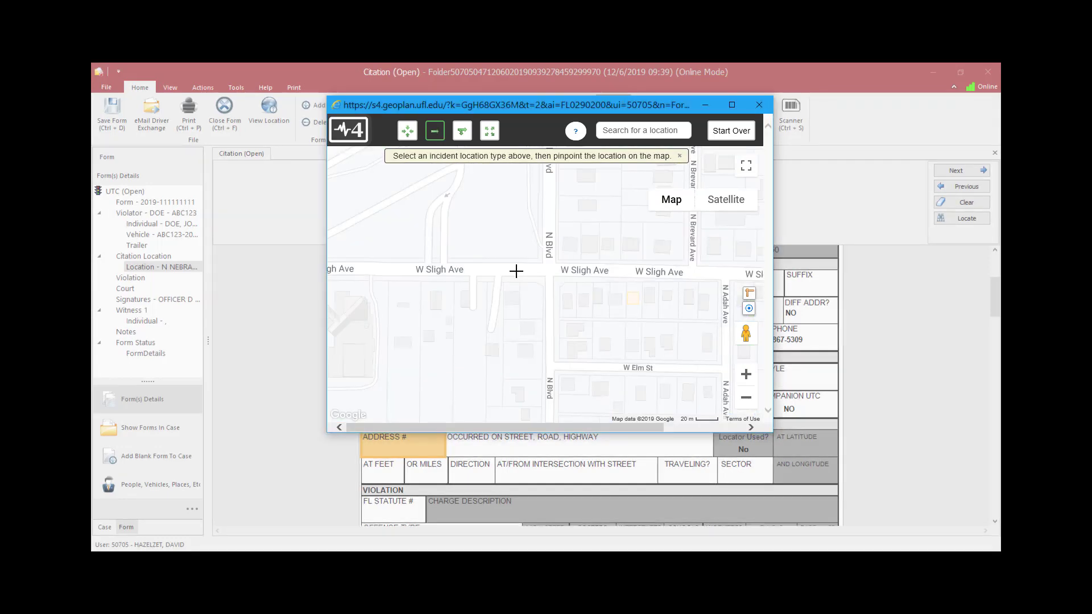
left_click(516, 272)
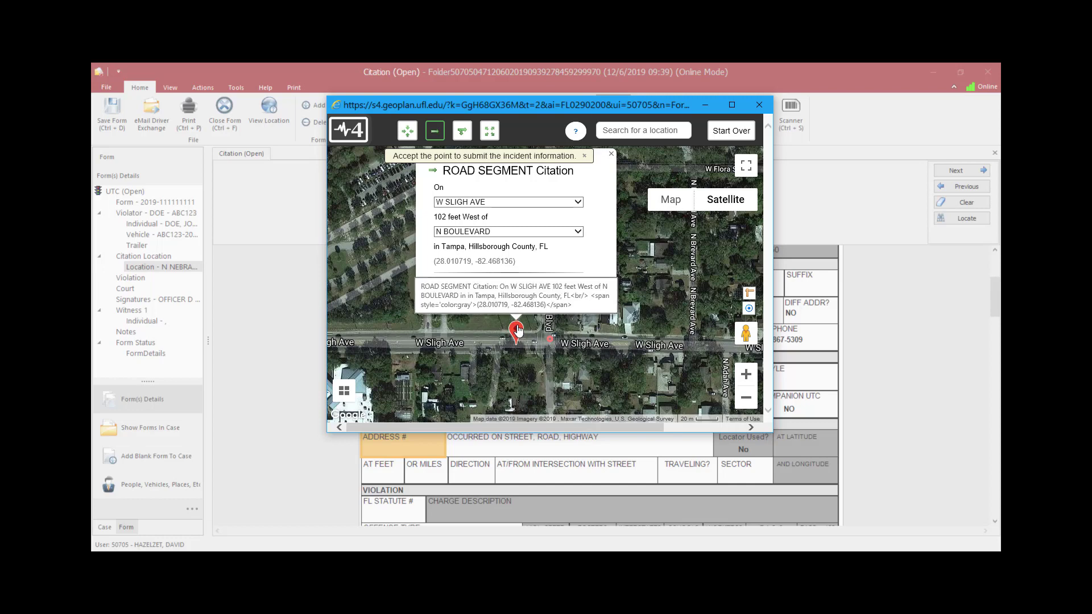
left_click_drag(516, 328, 469, 319)
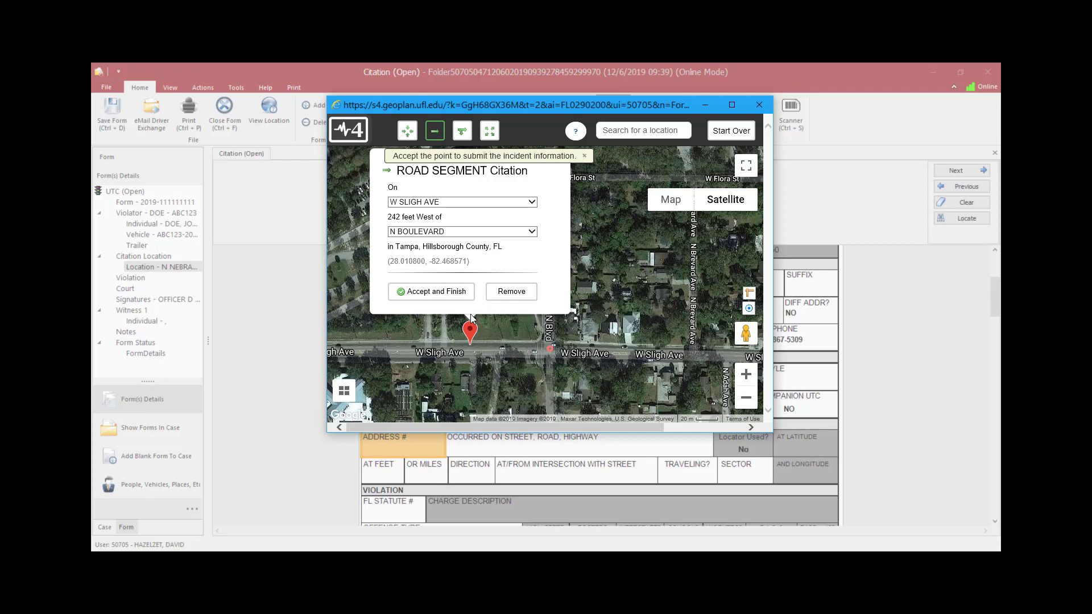
left_click(120, 92)
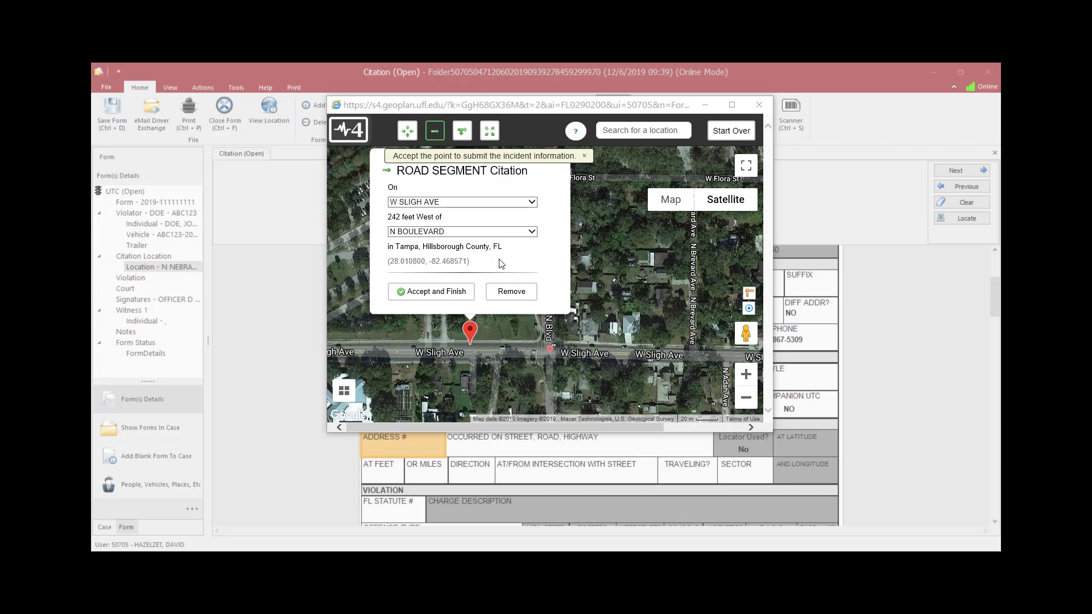
left_click(430, 293)
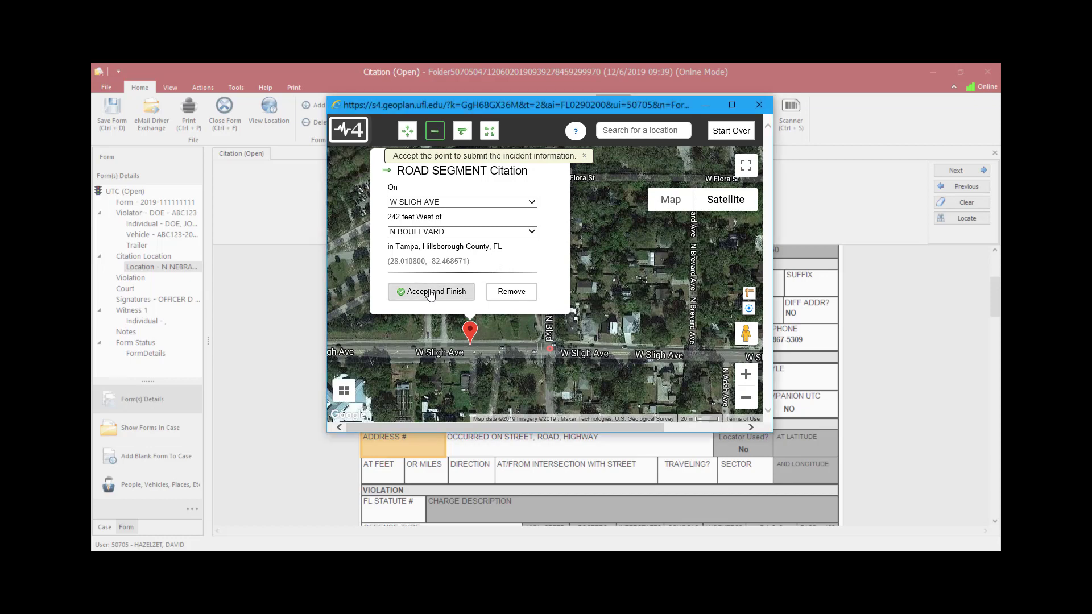
left_click(602, 370)
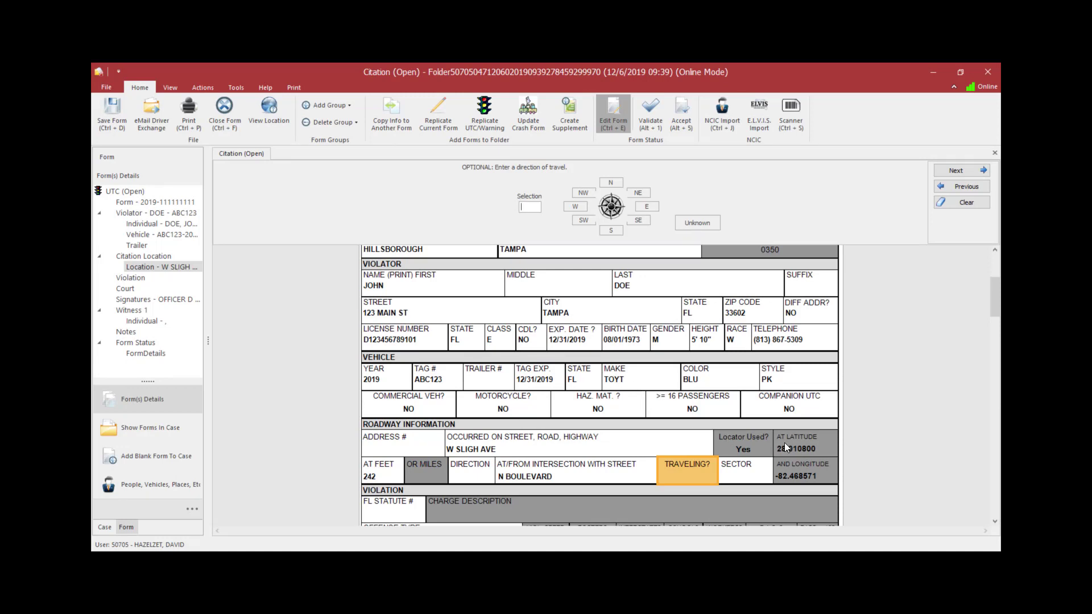
left_click(824, 472)
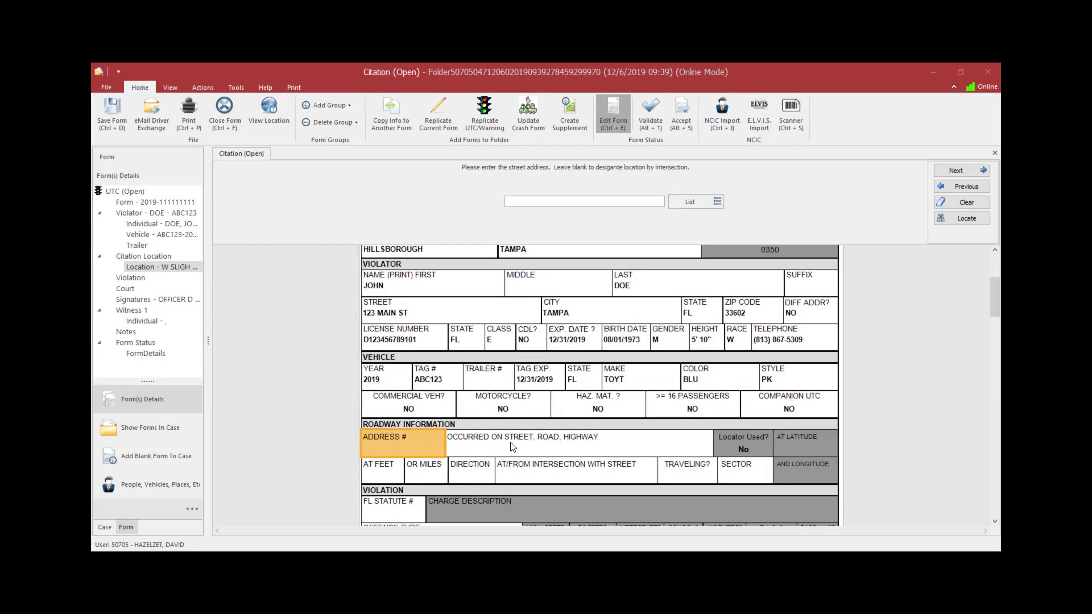
Step: Relaunch the Locate map, pinpoint a ramp location on the I-275 S ramp about 167 feet north of E Sligh Ave, accept it and close the map
left_click(966, 219)
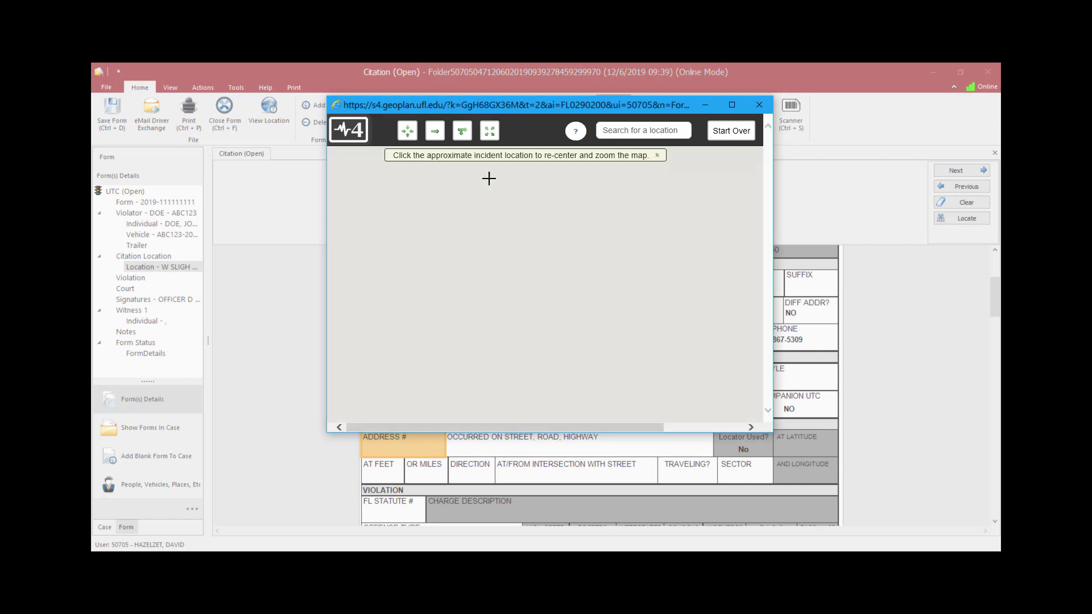
left_click(464, 134)
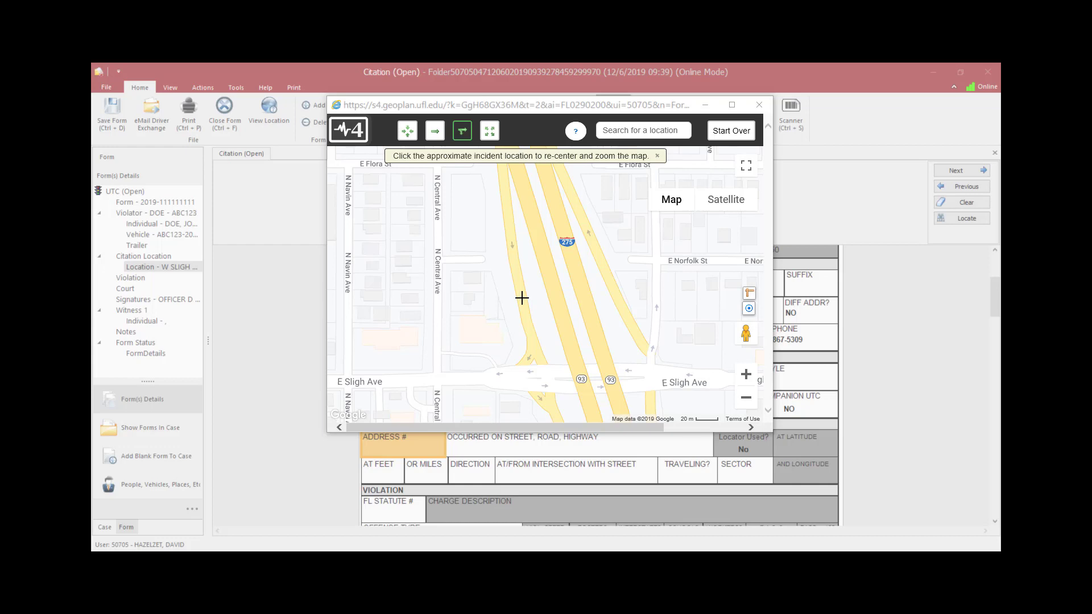
left_click(522, 297)
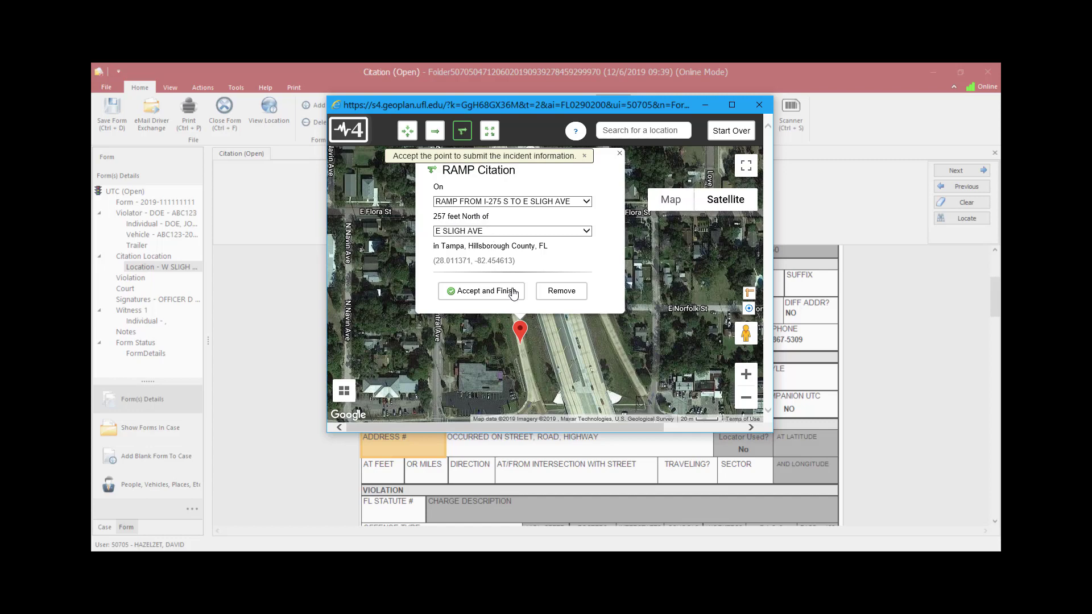
left_click(522, 329)
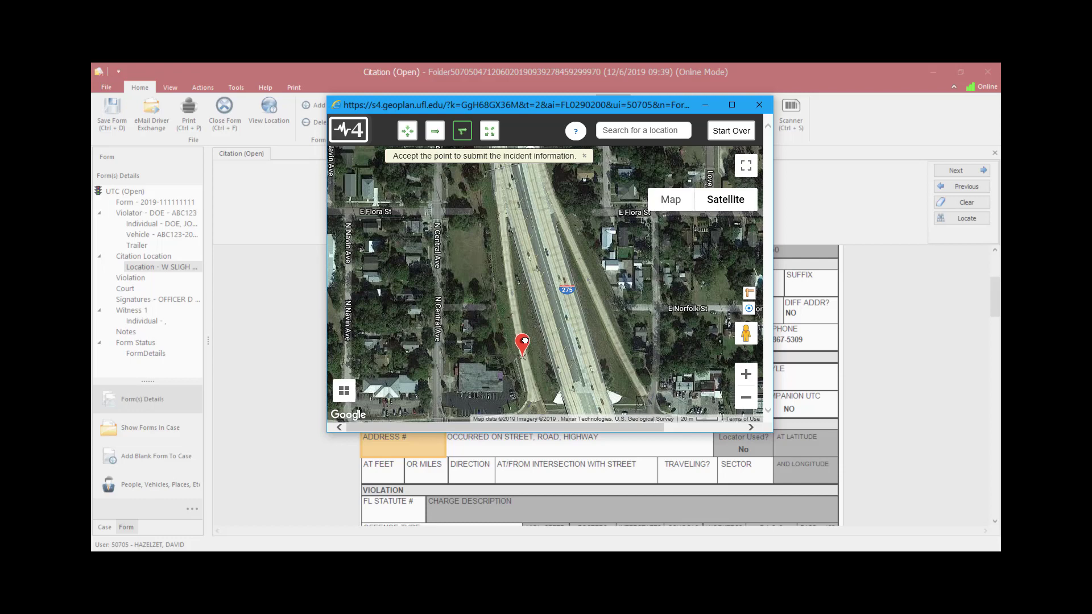
left_click(524, 341)
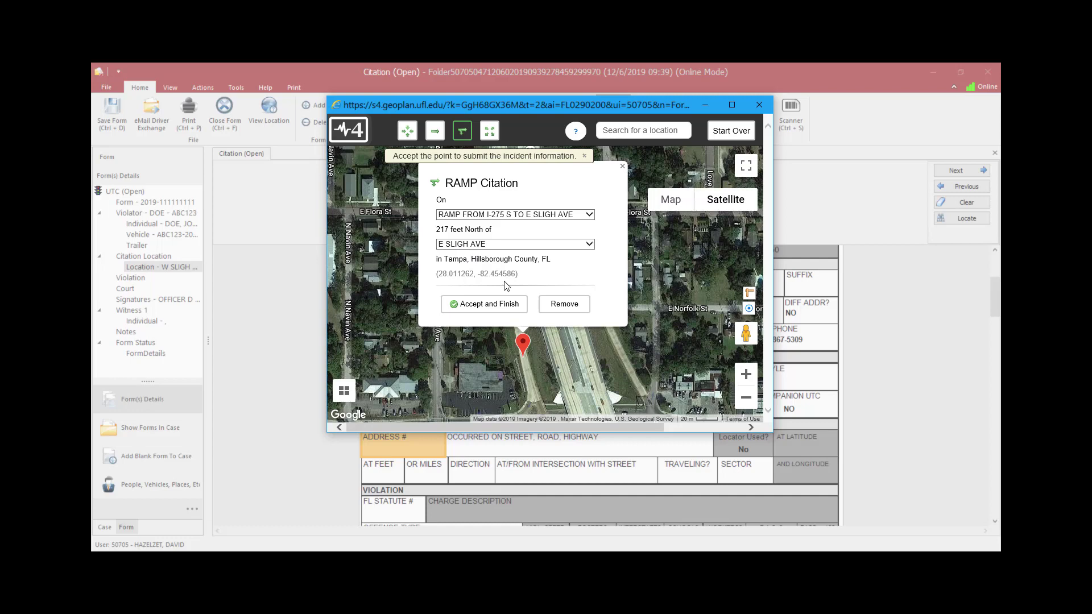
left_click_drag(521, 342, 528, 356)
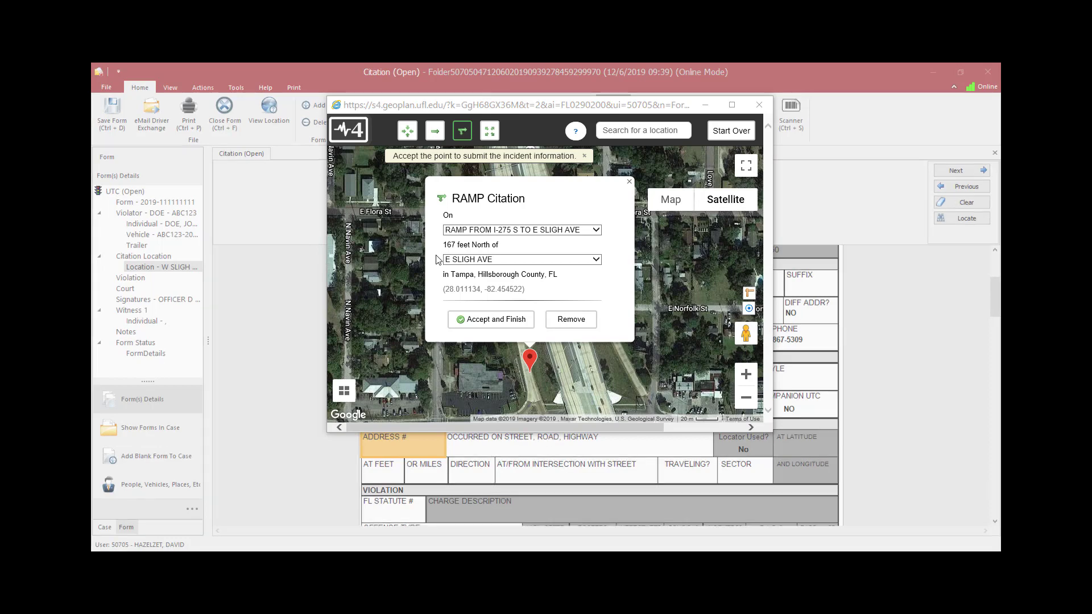
left_click(502, 324)
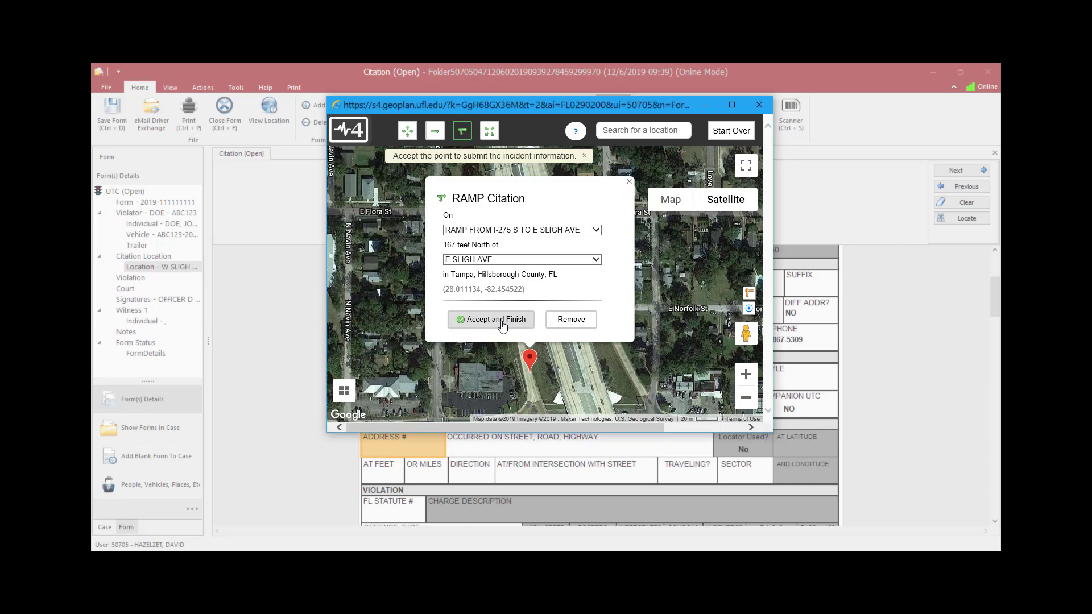
left_click(502, 324)
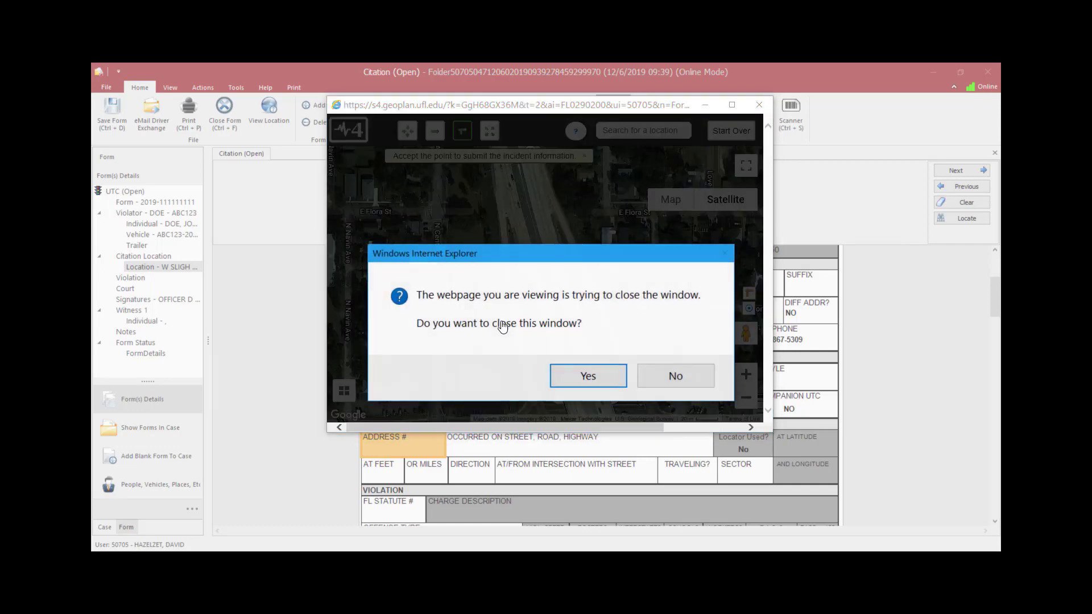
left_click(605, 377)
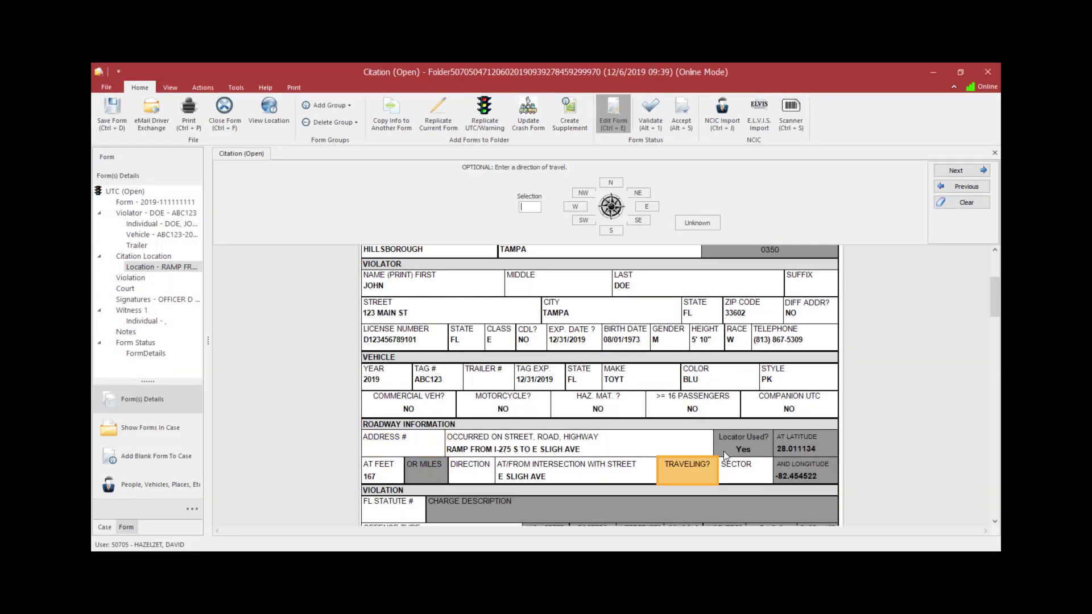
left_click(778, 466)
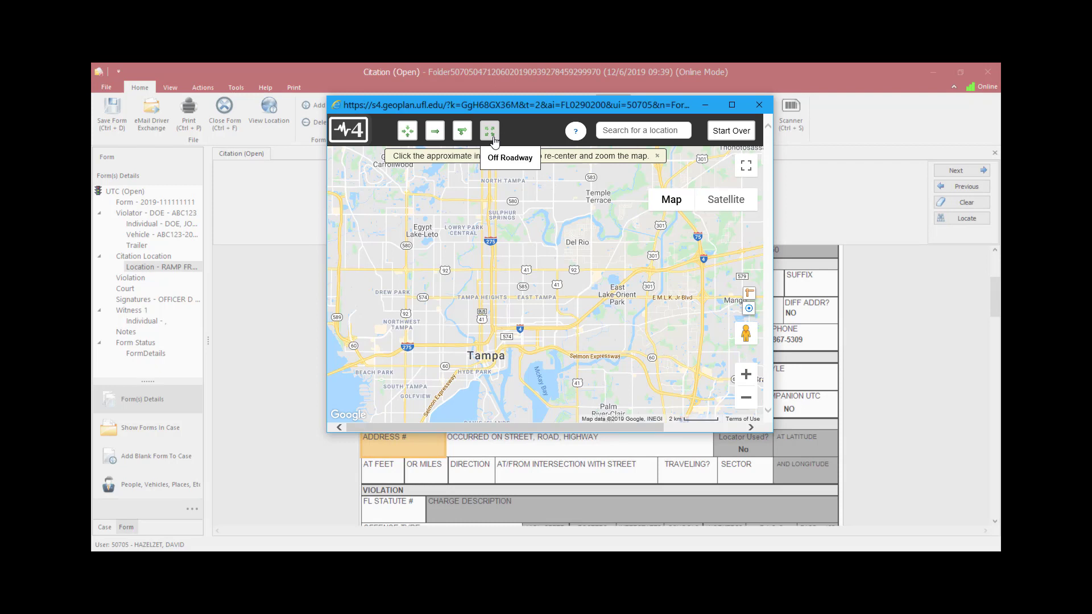
left_click(493, 138)
left_click(544, 307)
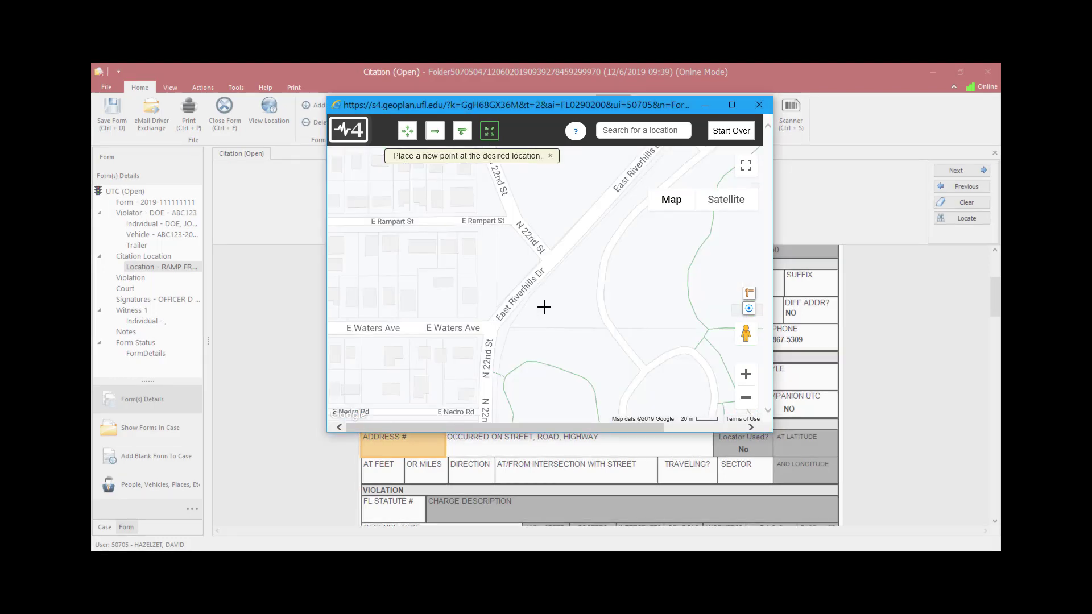
left_click(542, 304)
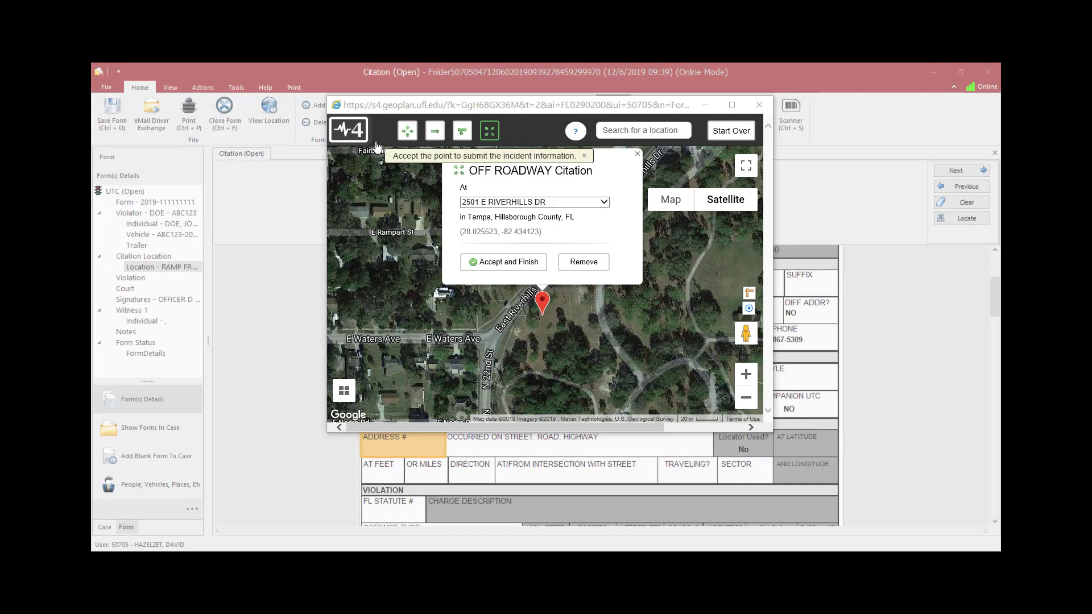
left_click(500, 265)
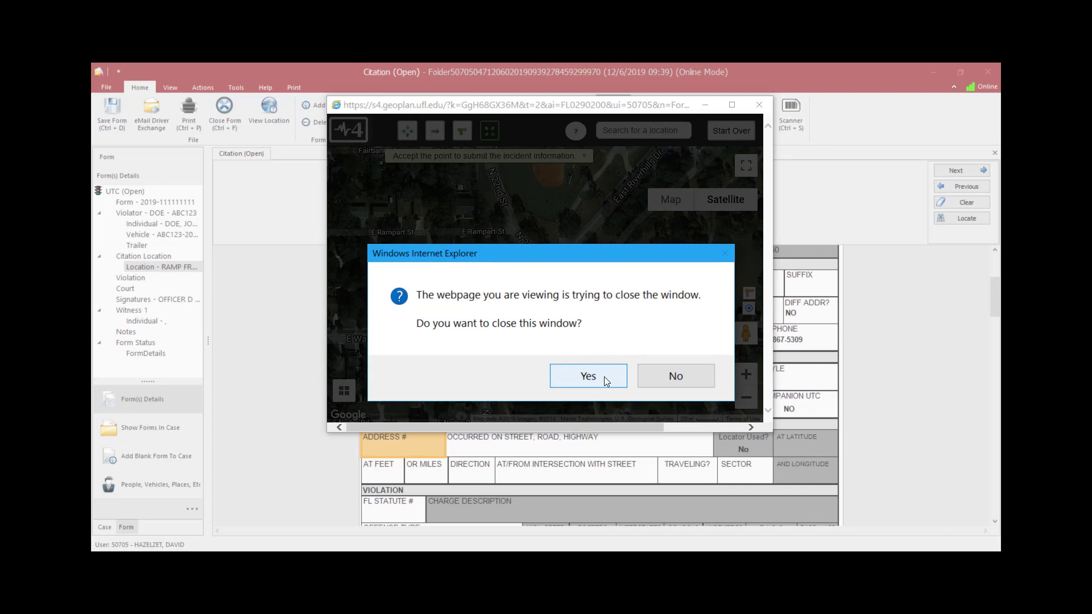
left_click(587, 376)
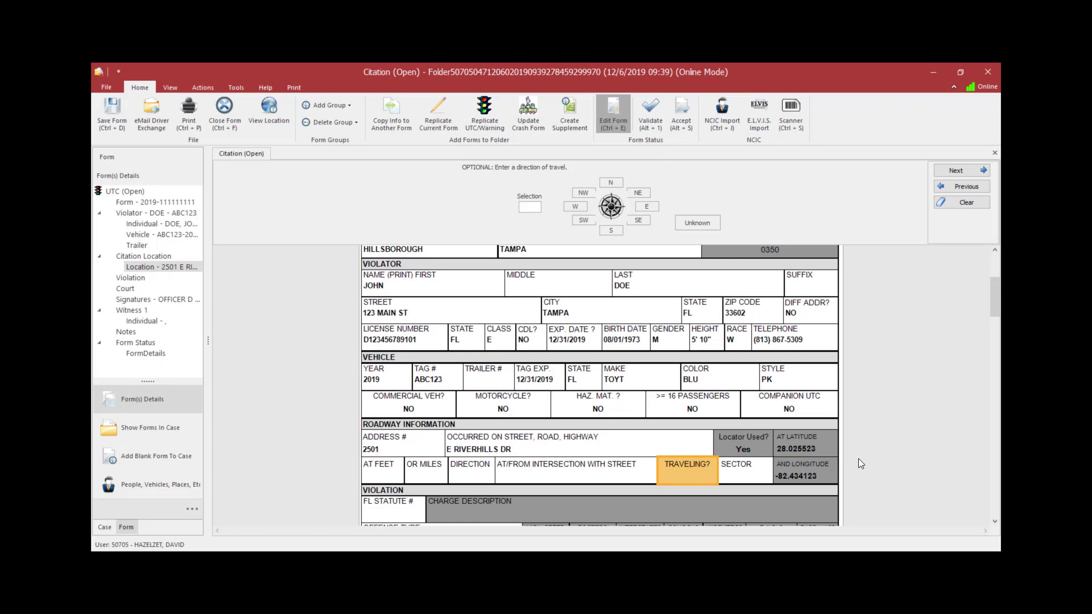
Step: Relaunch the Locate map and open and close its help instructions
left_click(828, 472)
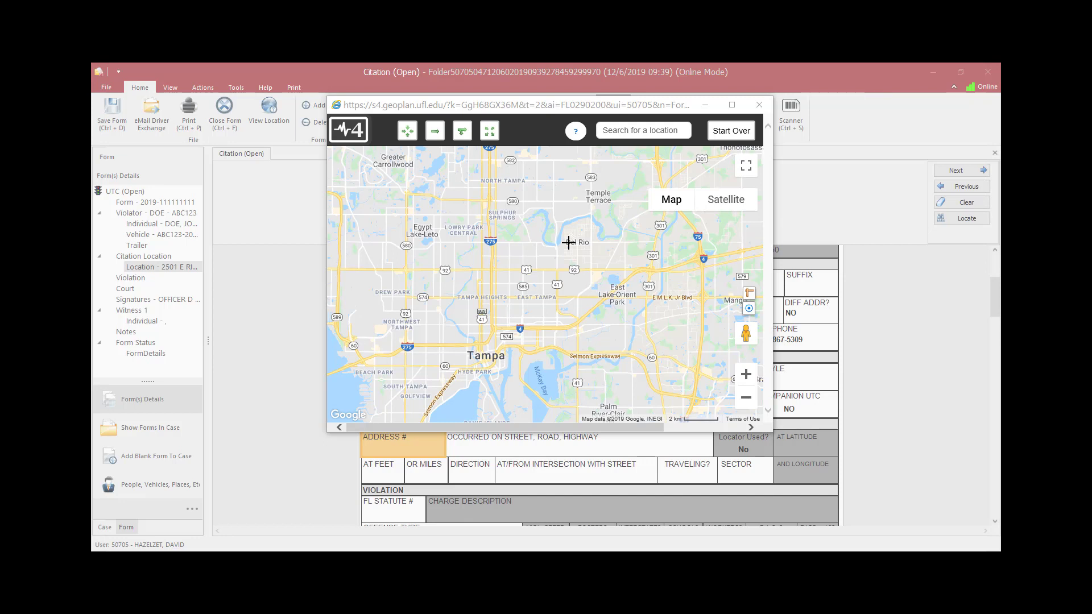
left_click(577, 138)
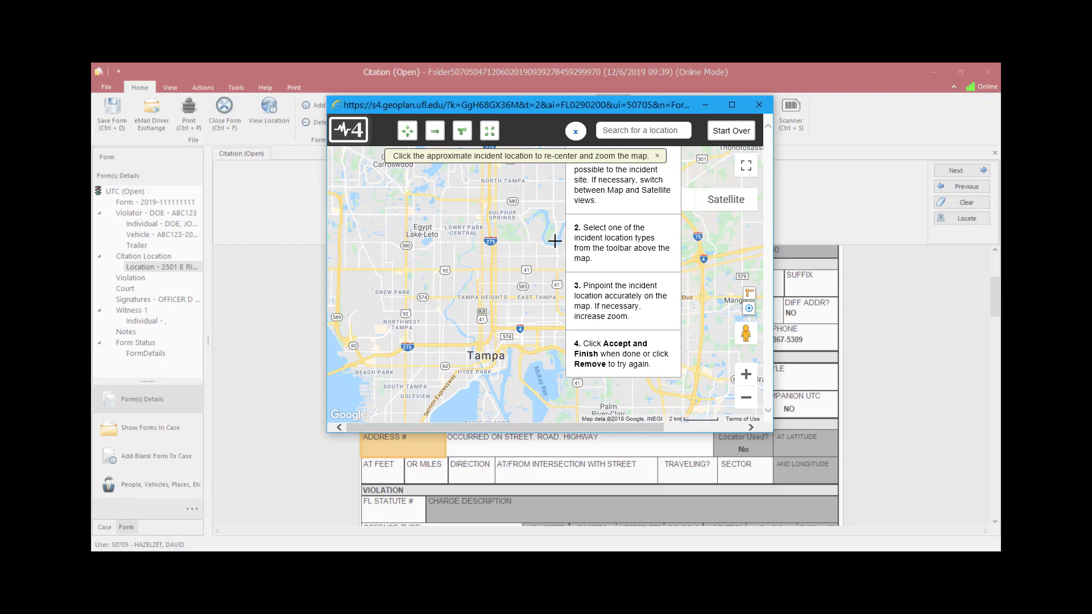
left_click(576, 134)
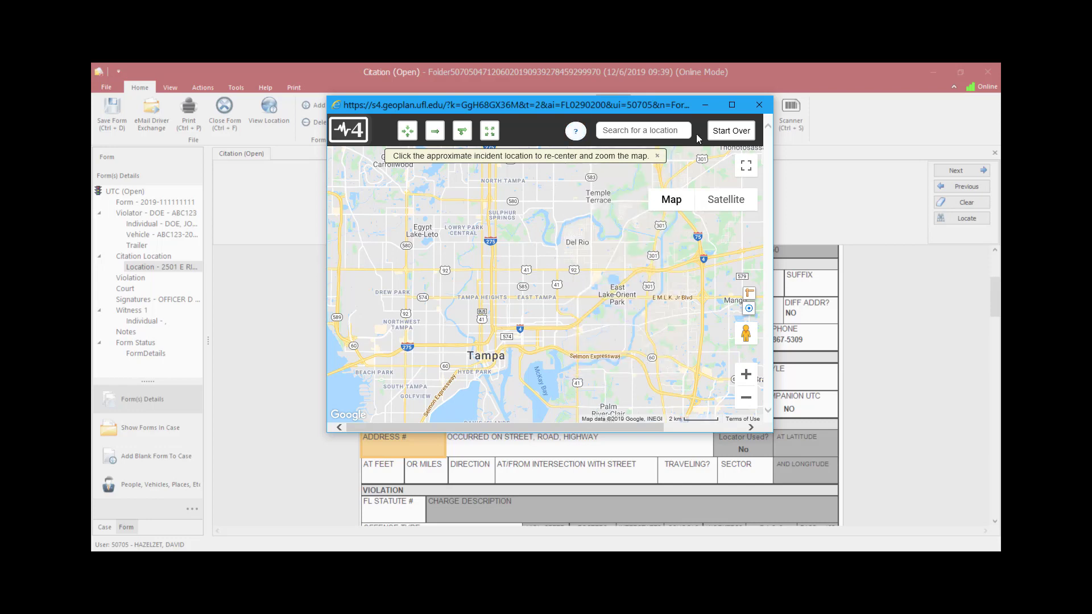
Step: Switch the map to satellite view and zoom in over the Live Oaks Square area
left_click(725, 133)
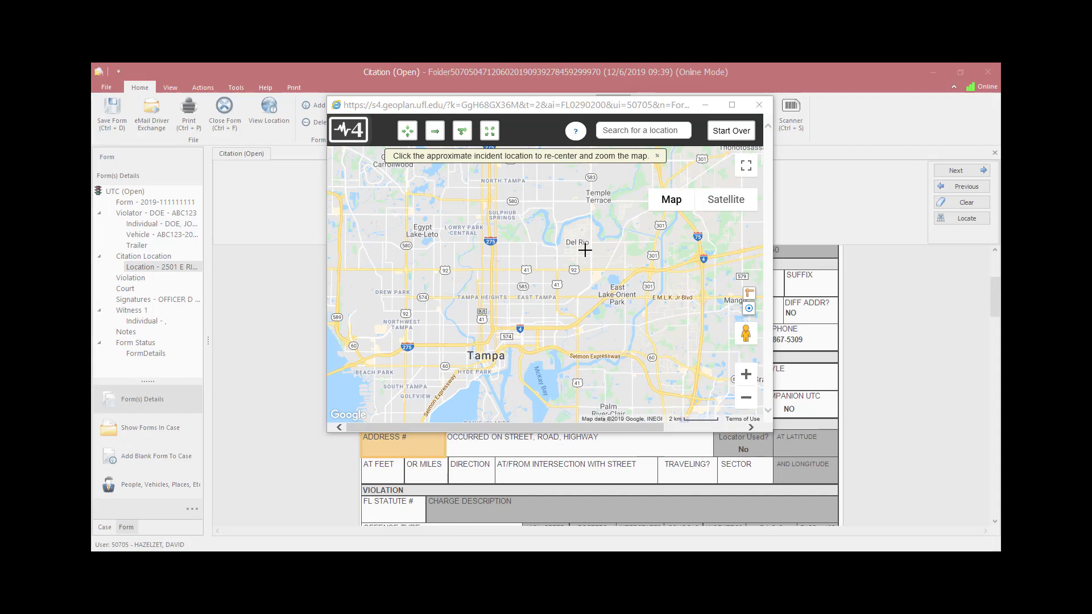
left_click(719, 205)
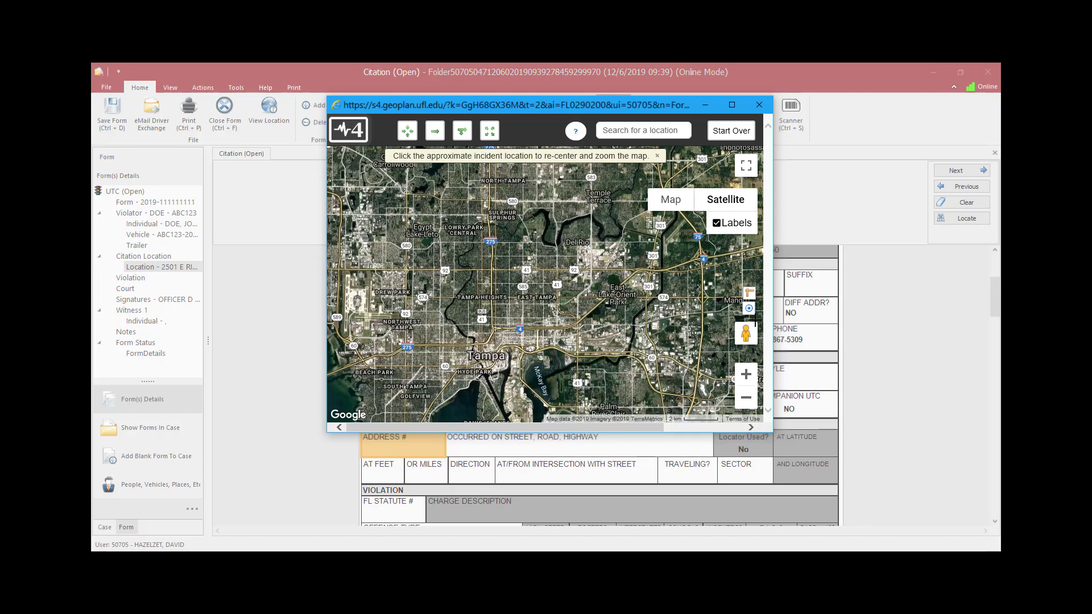
left_click(745, 375)
left_click(746, 374)
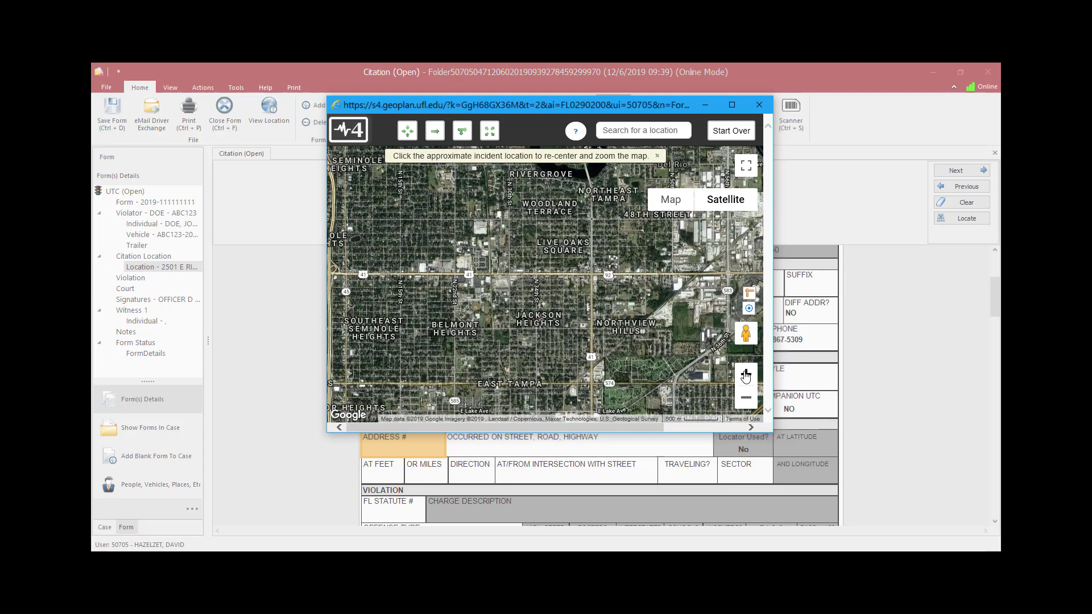
left_click(745, 374)
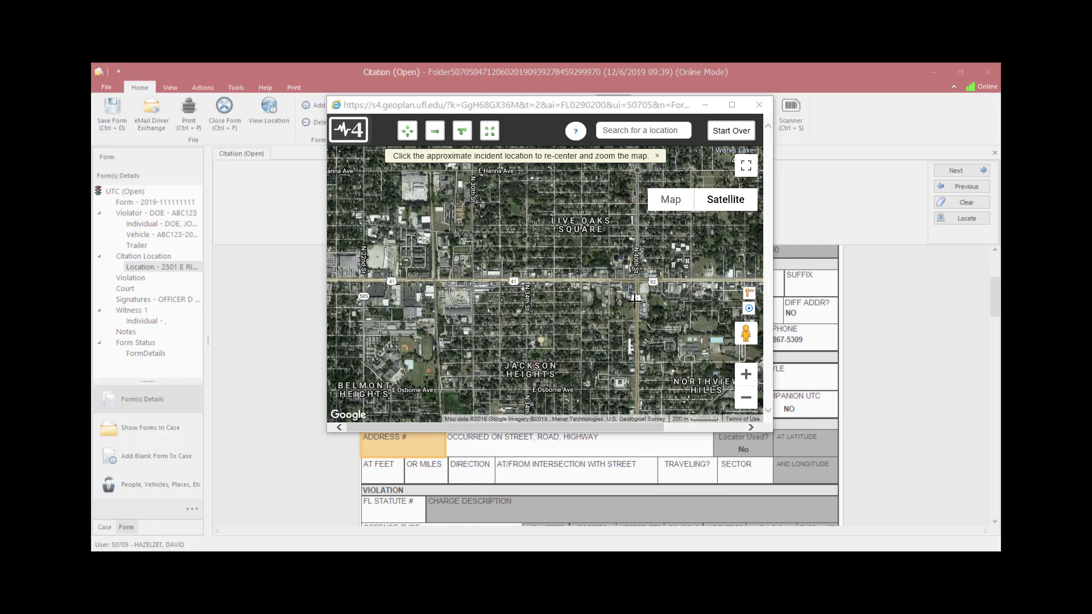
left_click(749, 310)
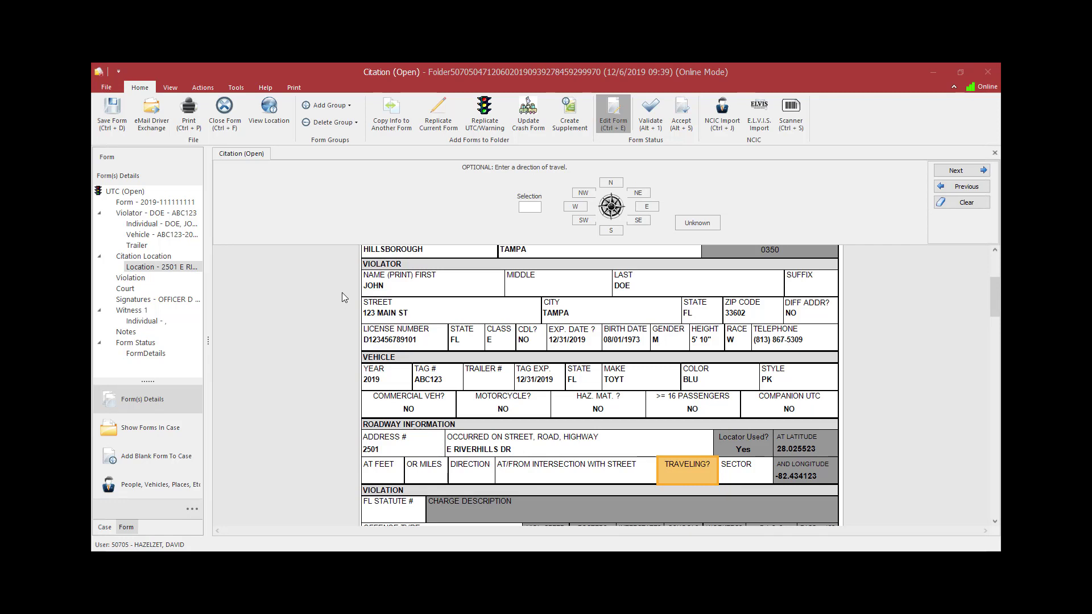
Step: View the recorded location on the map and toggle full-screen view on and off
left_click(269, 116)
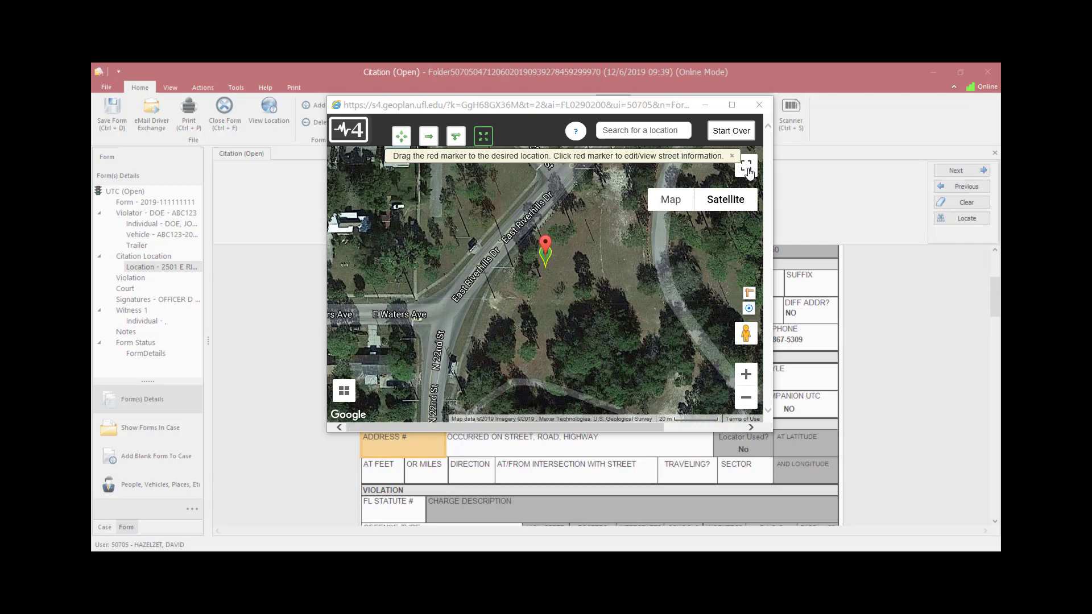
left_click(749, 172)
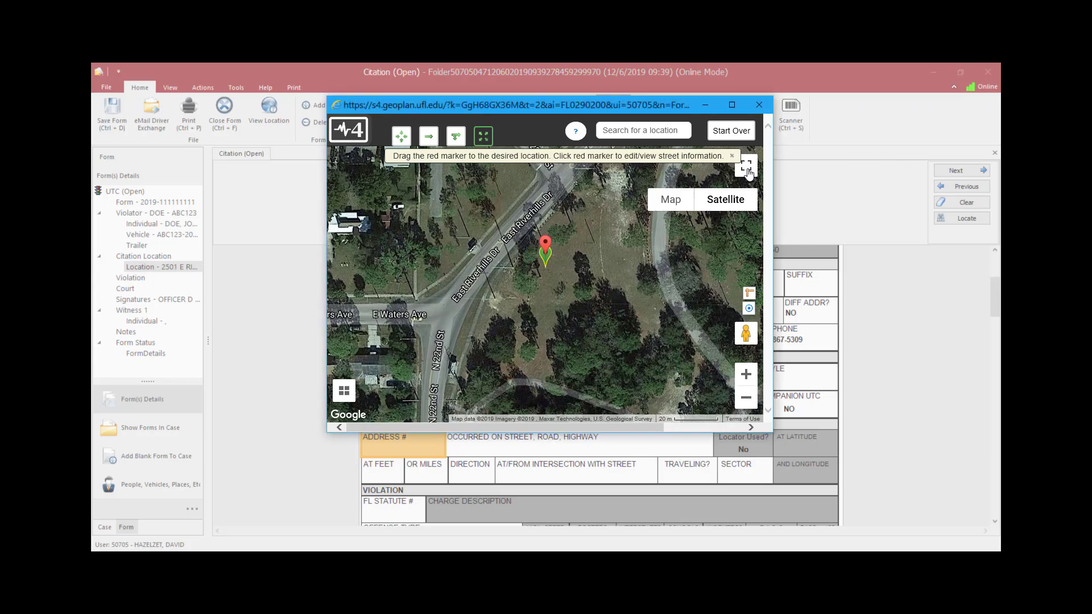
left_click(748, 172)
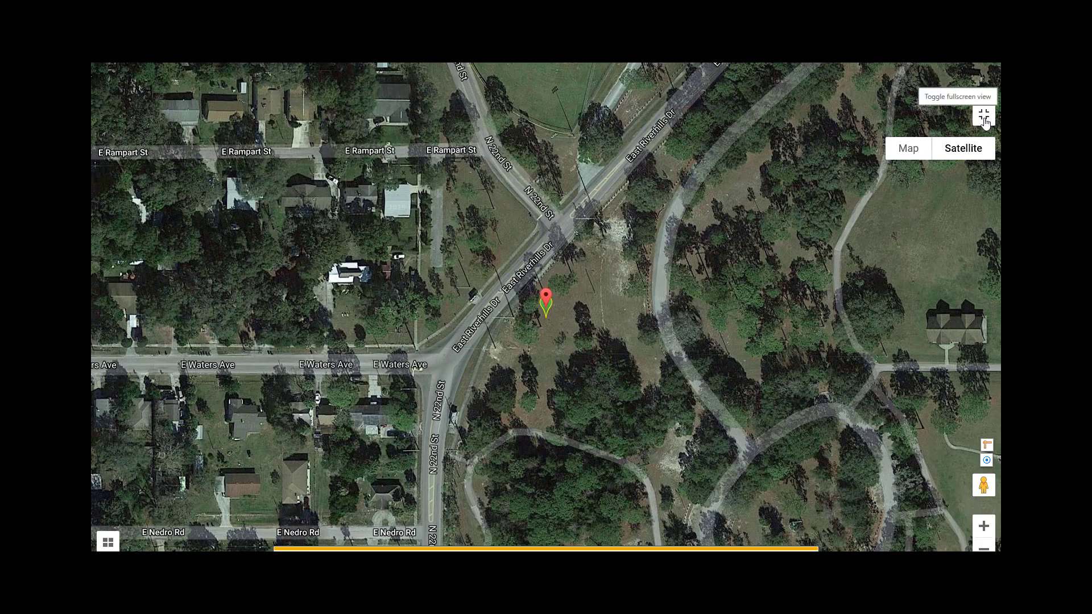
left_click(983, 117)
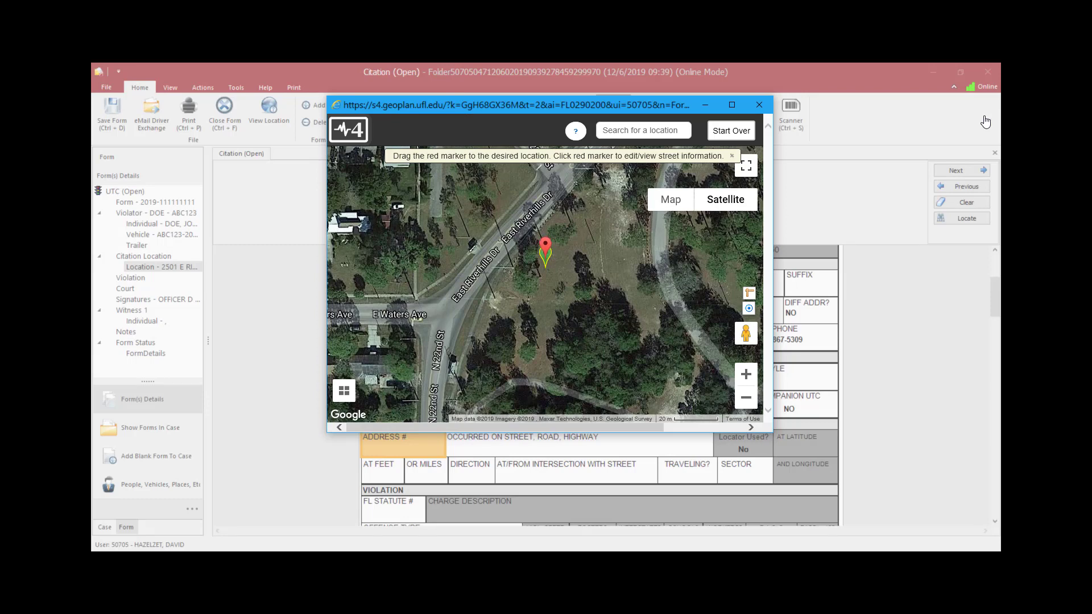
left_click(985, 122)
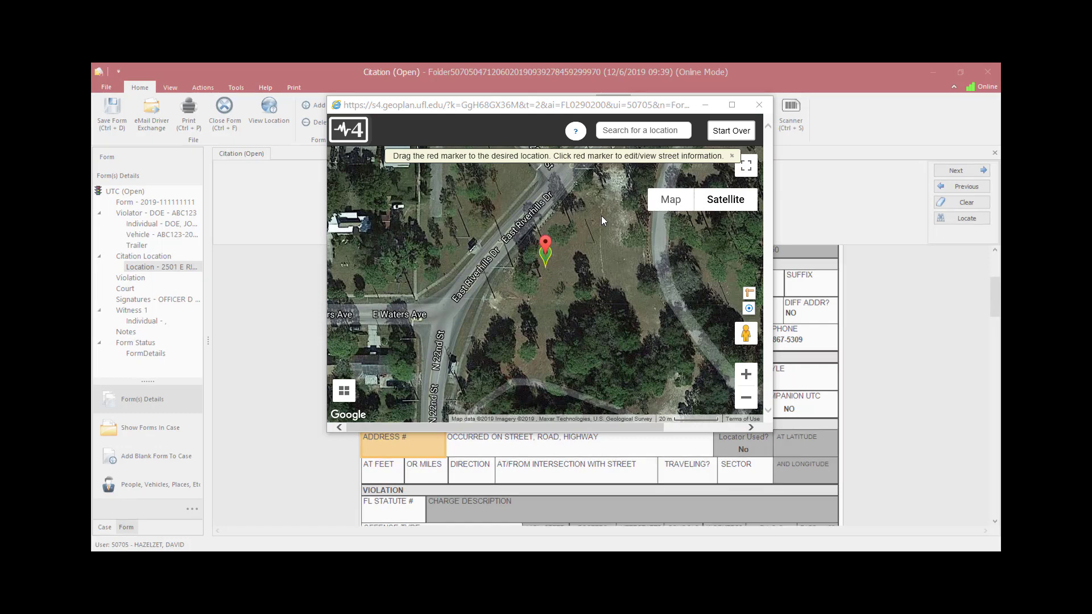